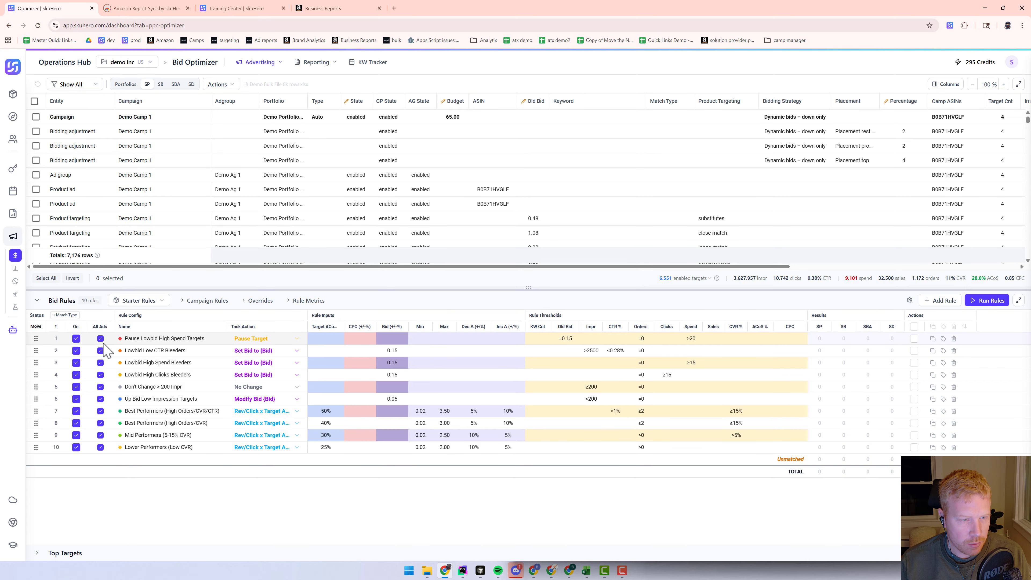
# Inspect the per-match-type settings of the first bid rule, toggling its All Ads option off and on
pyautogui.click(67, 316)
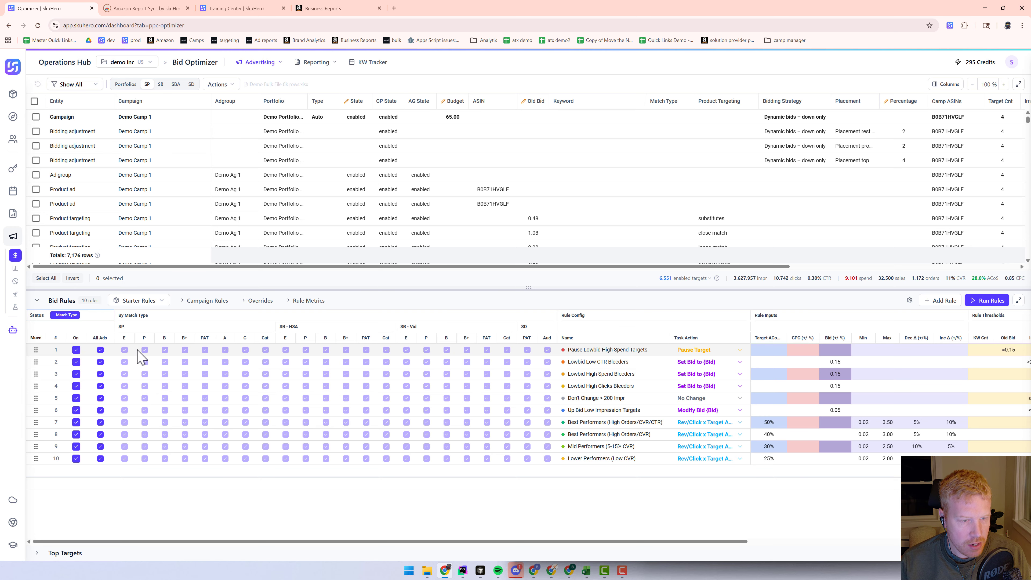
pyautogui.click(100, 350)
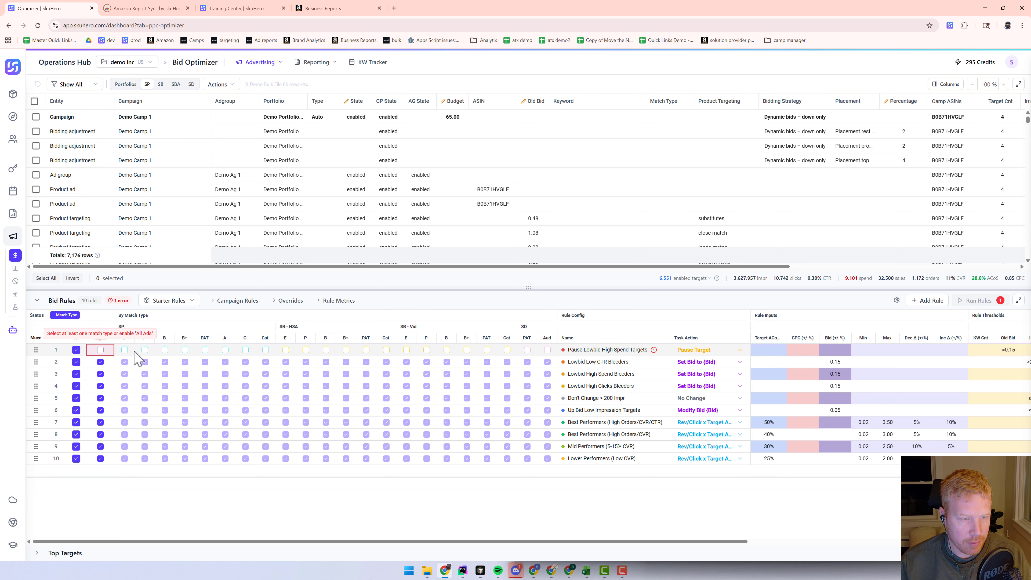
pyautogui.click(100, 350)
pyautogui.click(65, 316)
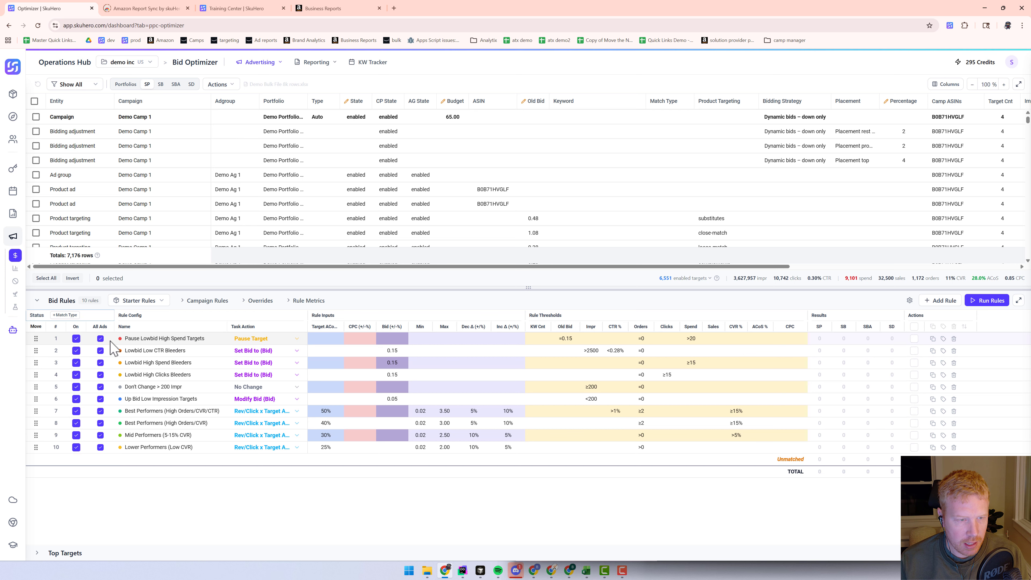
# Set the first bid rule's override type to Portfolio and preview its override value editor without saving
pyautogui.click(259, 303)
pyautogui.click(348, 340)
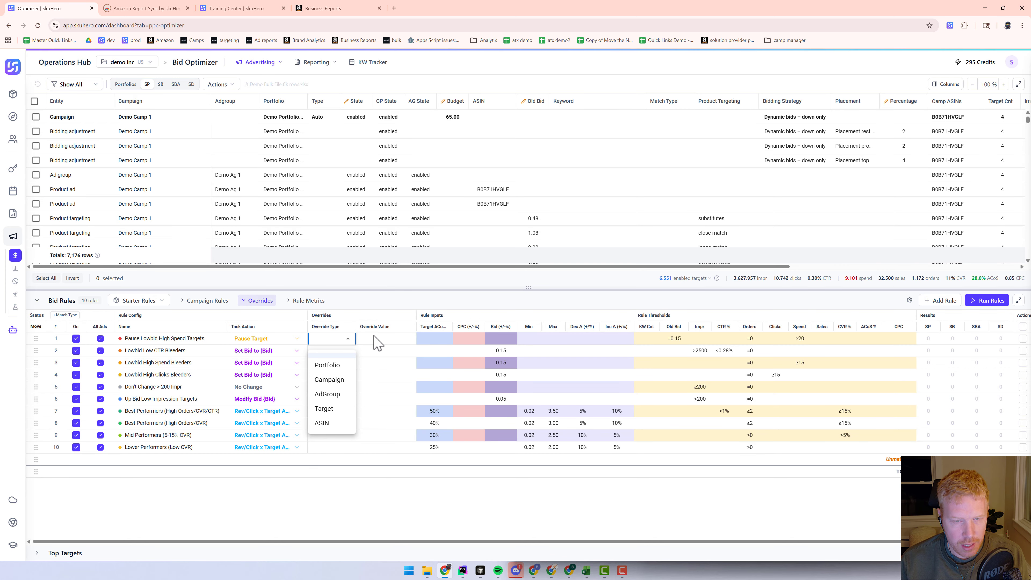
pyautogui.click(333, 364)
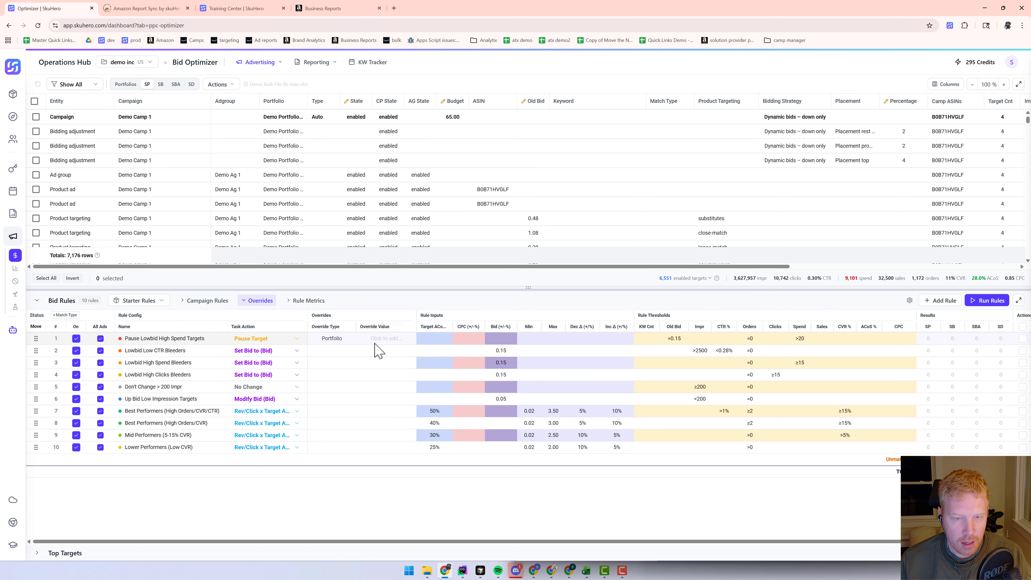
pyautogui.click(382, 343)
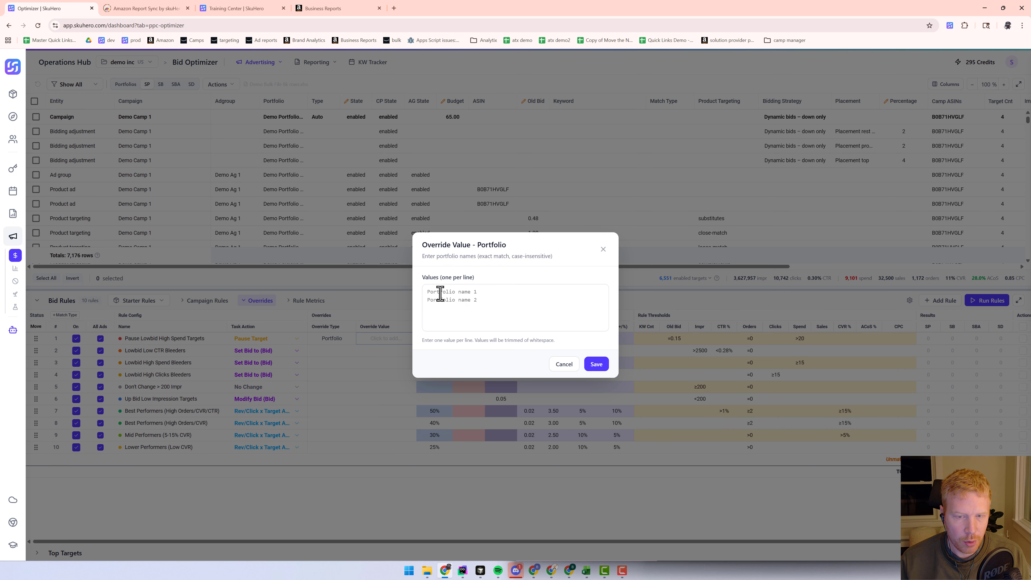
pyautogui.click(604, 249)
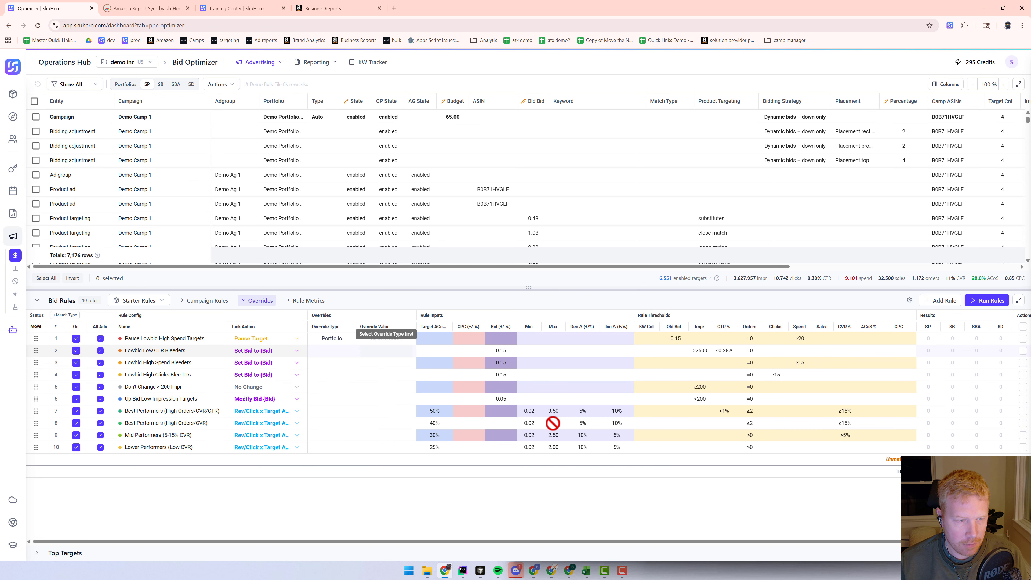
# Select all ten bid rules and duplicate them into a rule group named portfolio1
pyautogui.hotkey('ctrl', '-')
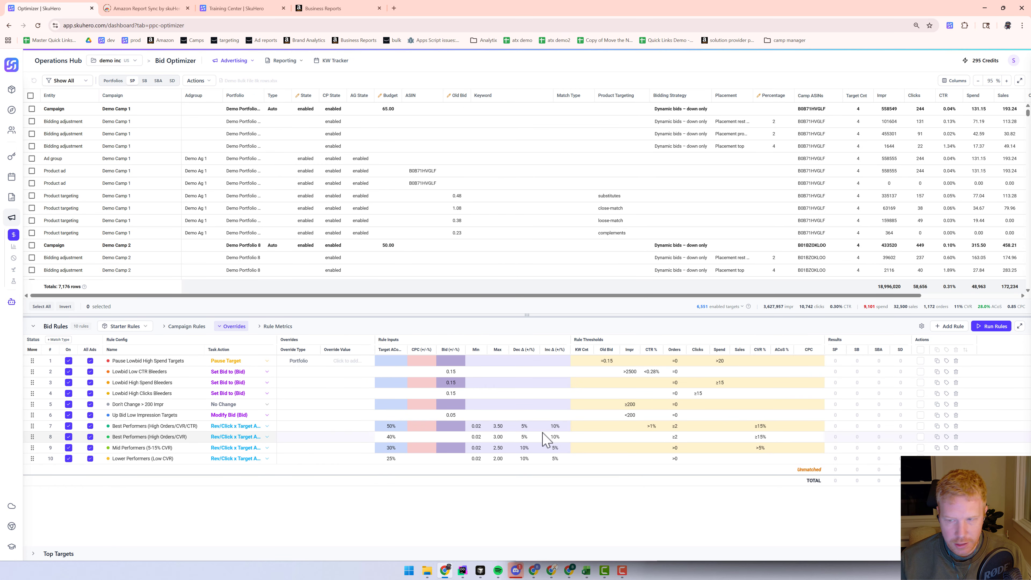
pyautogui.click(920, 350)
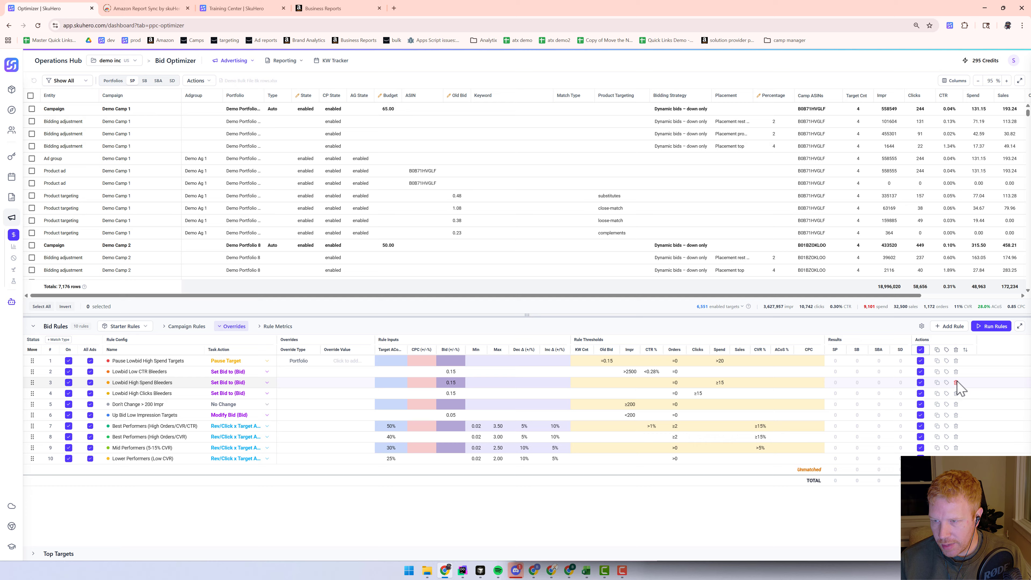
pyautogui.click(946, 350)
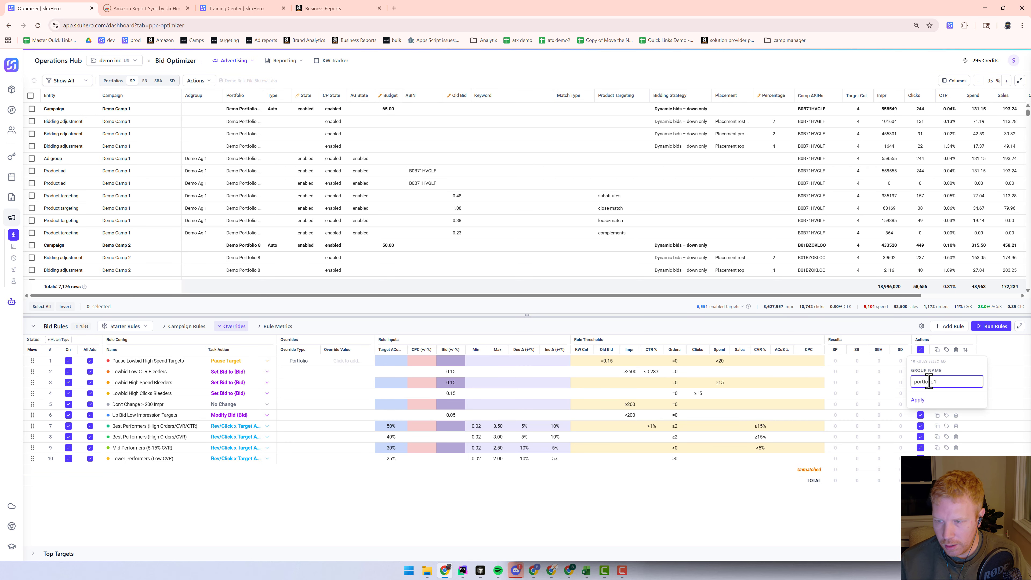
pyautogui.click(918, 399)
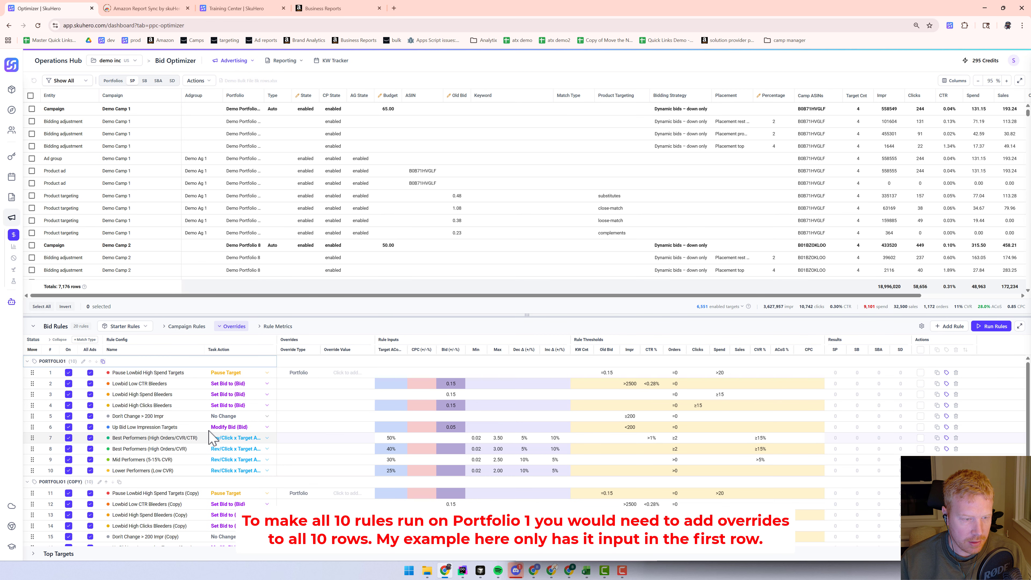
# Try renaming the copied rule group by replacing COPY with 2
pyautogui.scroll(-2, 160, 411)
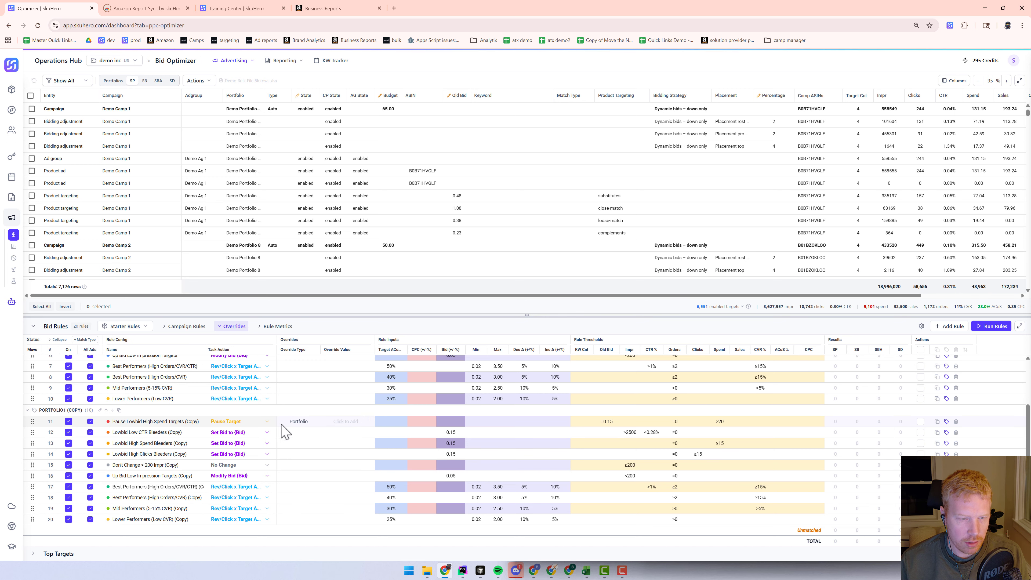
pyautogui.scroll(3, 271, 430)
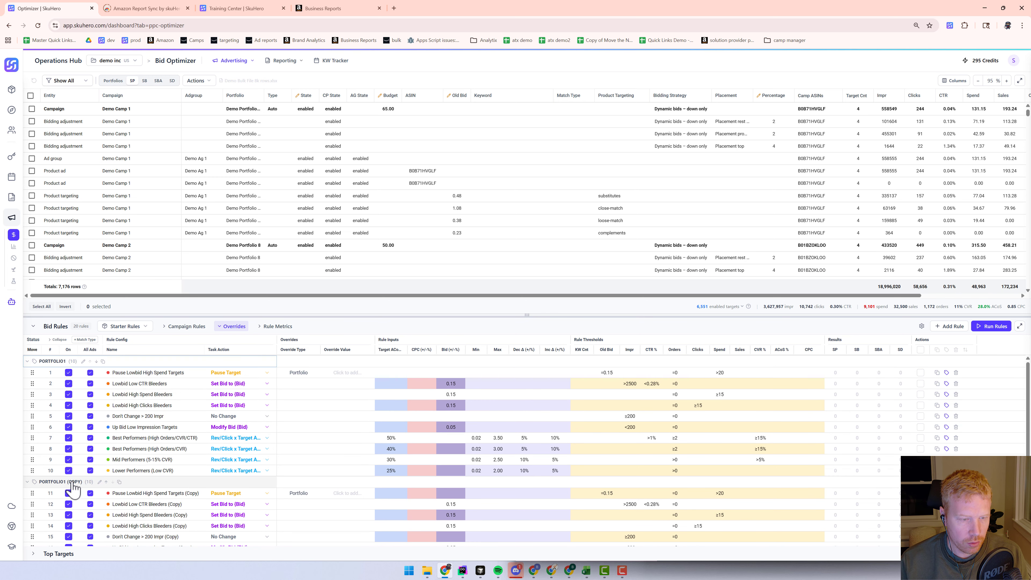
pyautogui.click(99, 483)
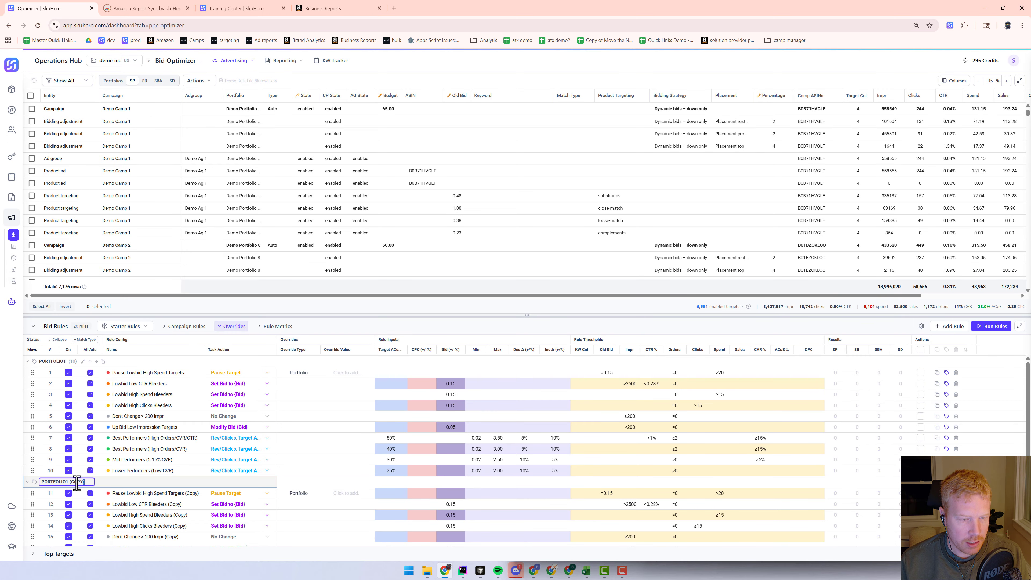
pyautogui.moveTo(77, 483); pyautogui.dragTo(68, 483)
pyautogui.write('2')
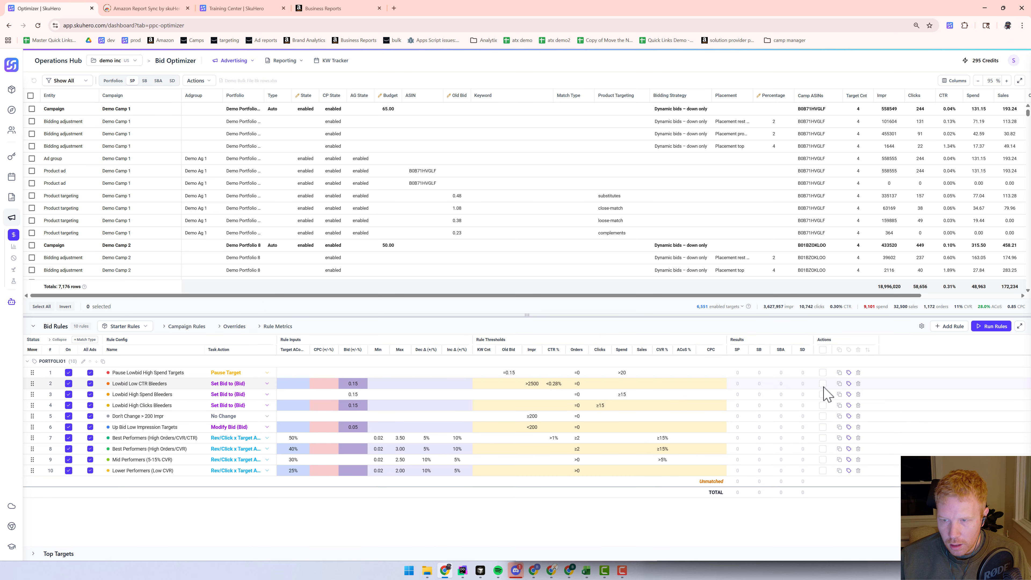
# Run the bid rules against the targets
pyautogui.click(987, 328)
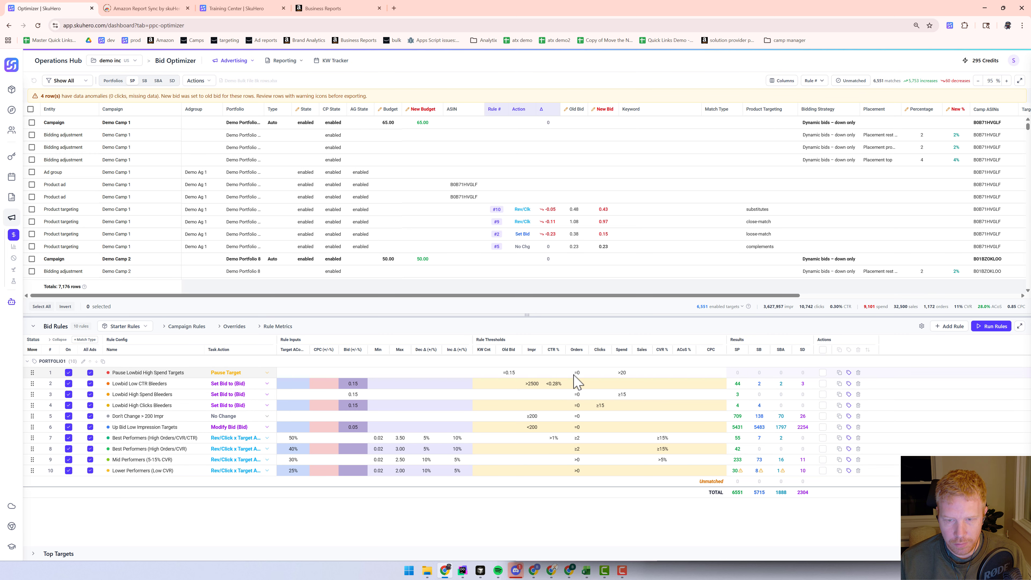
pyautogui.click(510, 372)
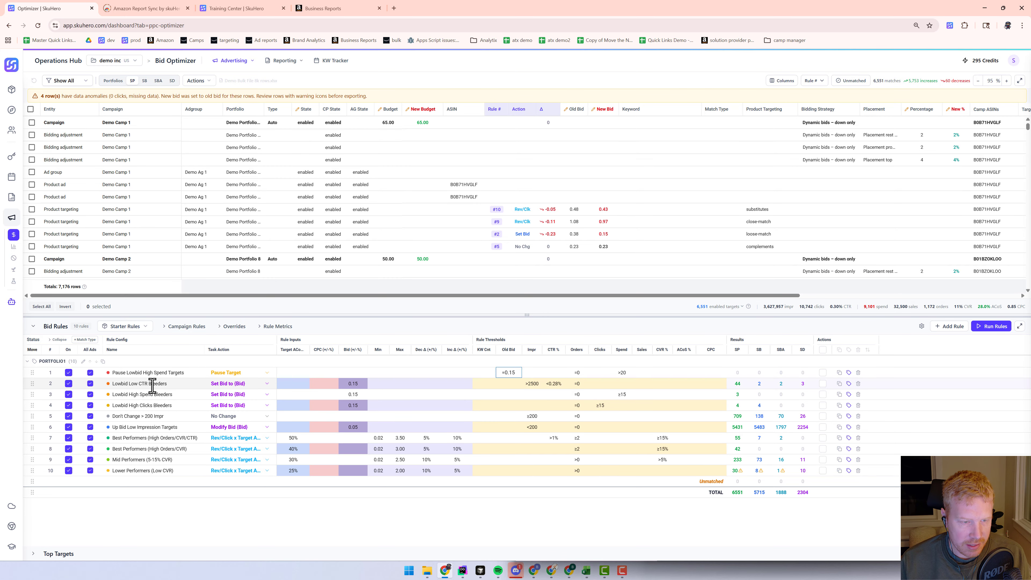
# Try clearing the second rule's bid value
pyautogui.click(267, 384)
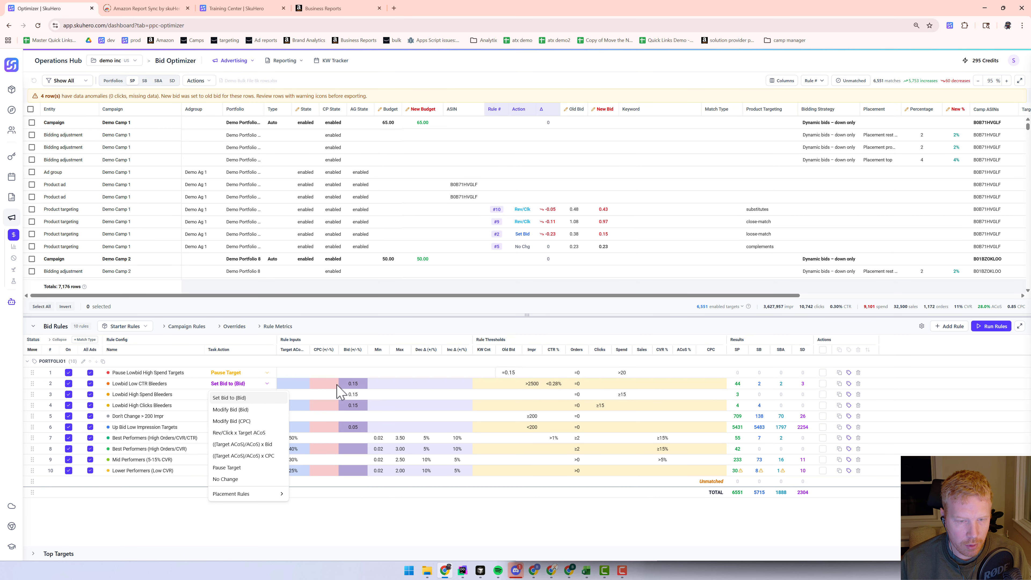
pyautogui.click(358, 383)
pyautogui.click(348, 384)
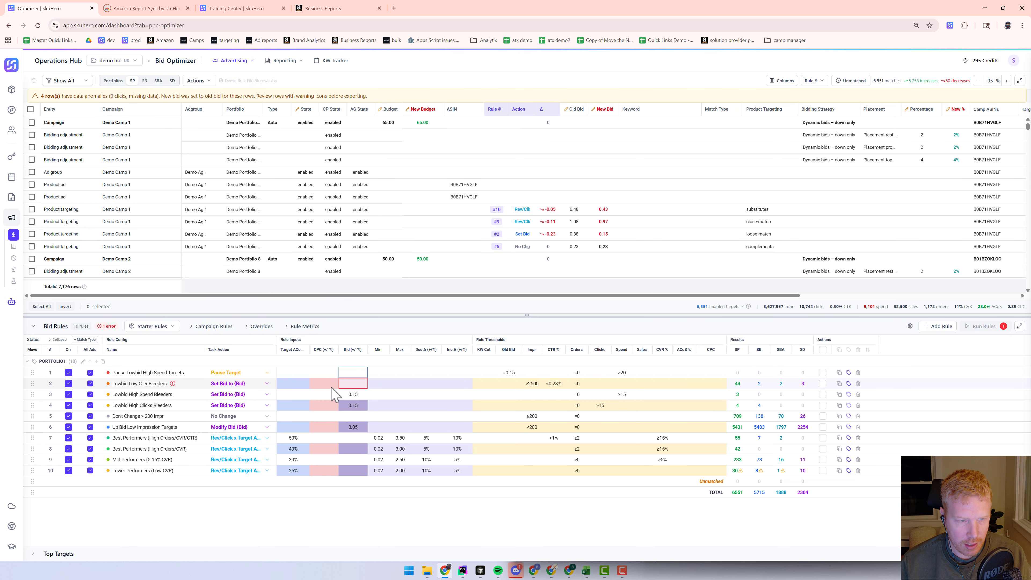
pyautogui.click(348, 373)
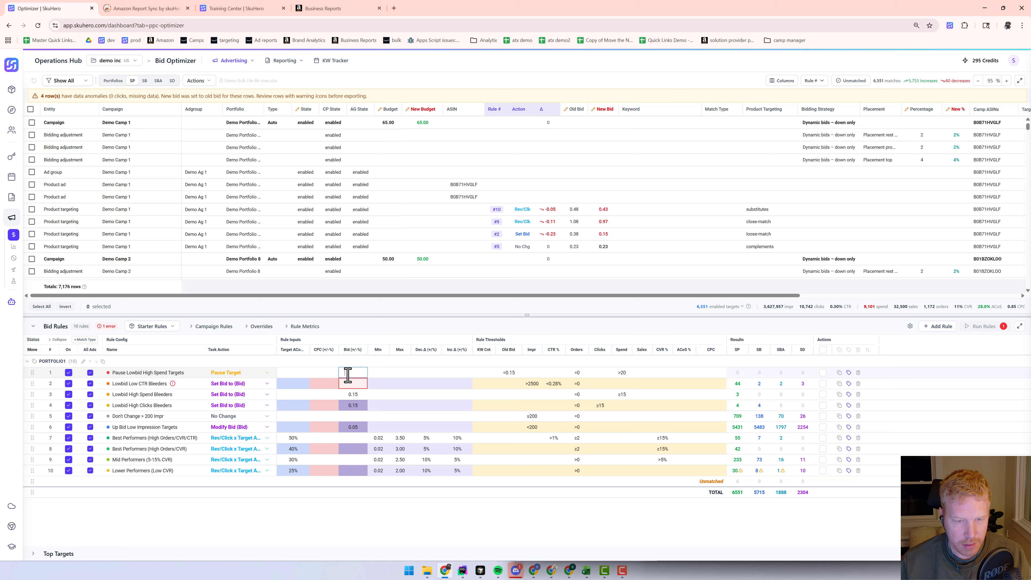
pyautogui.click(371, 383)
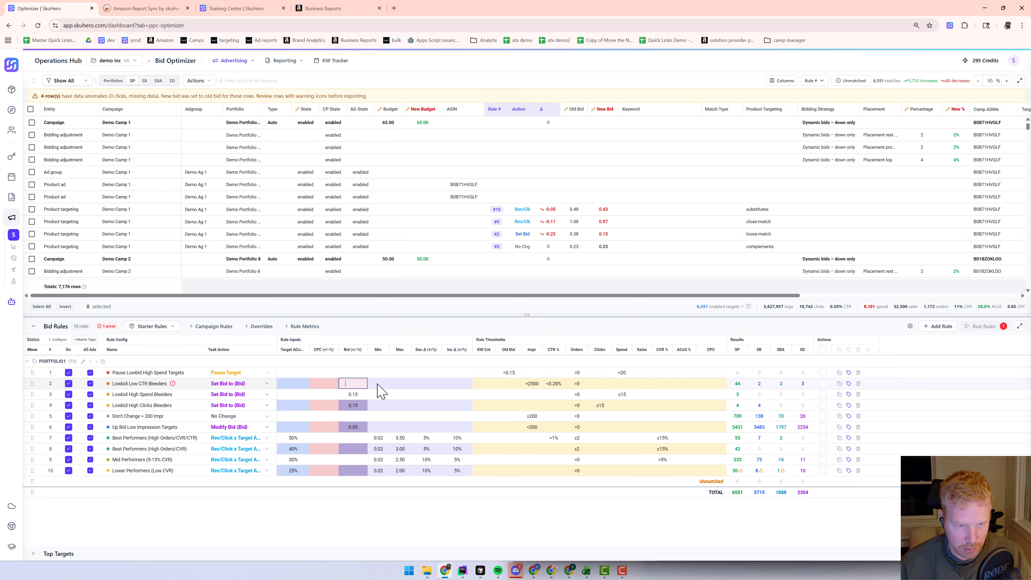
pyautogui.press('Return')
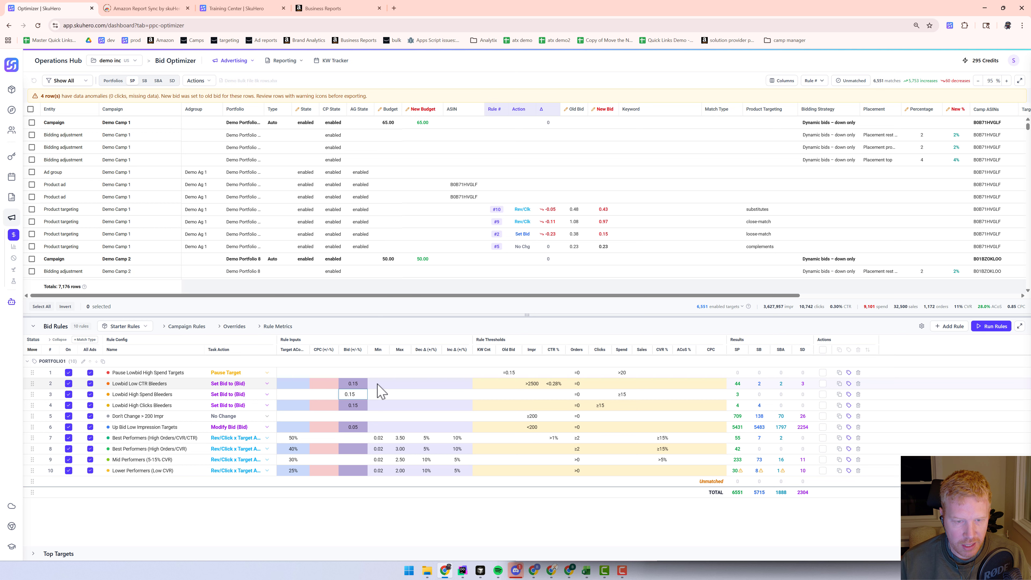
# Filter the targets table to rows affected by rule 2
pyautogui.click(348, 518)
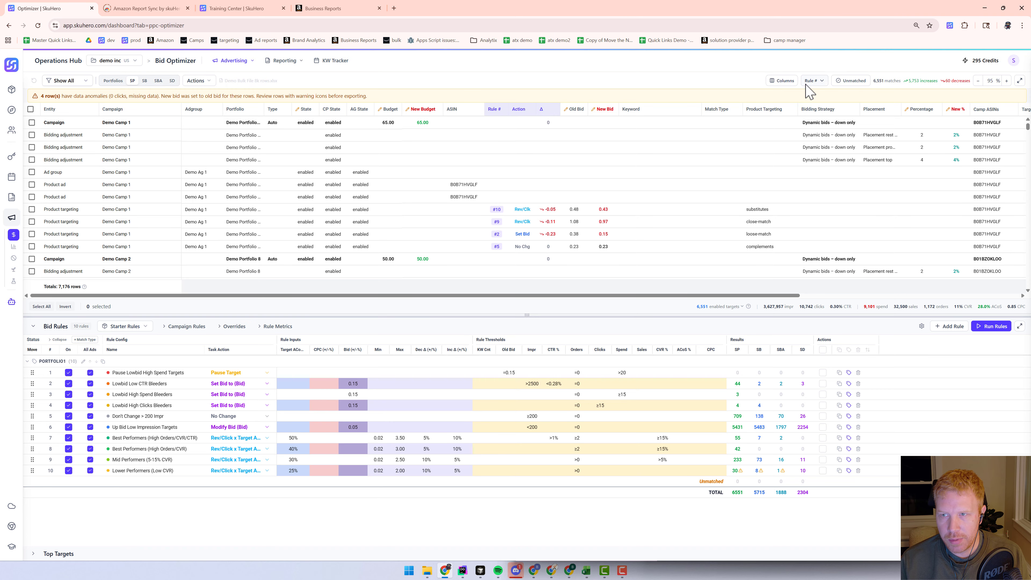
pyautogui.click(821, 81)
pyautogui.click(808, 106)
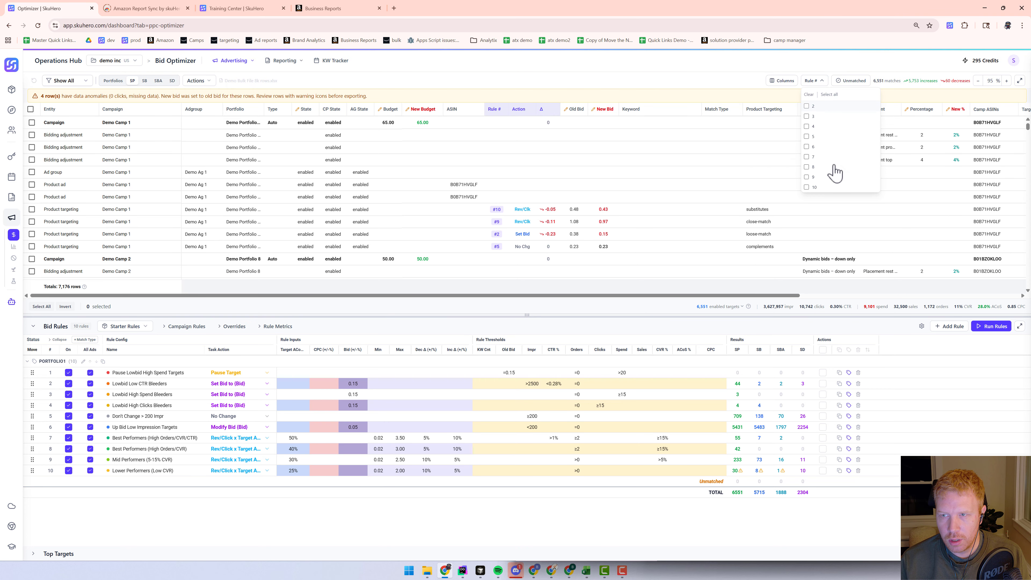
pyautogui.click(725, 95)
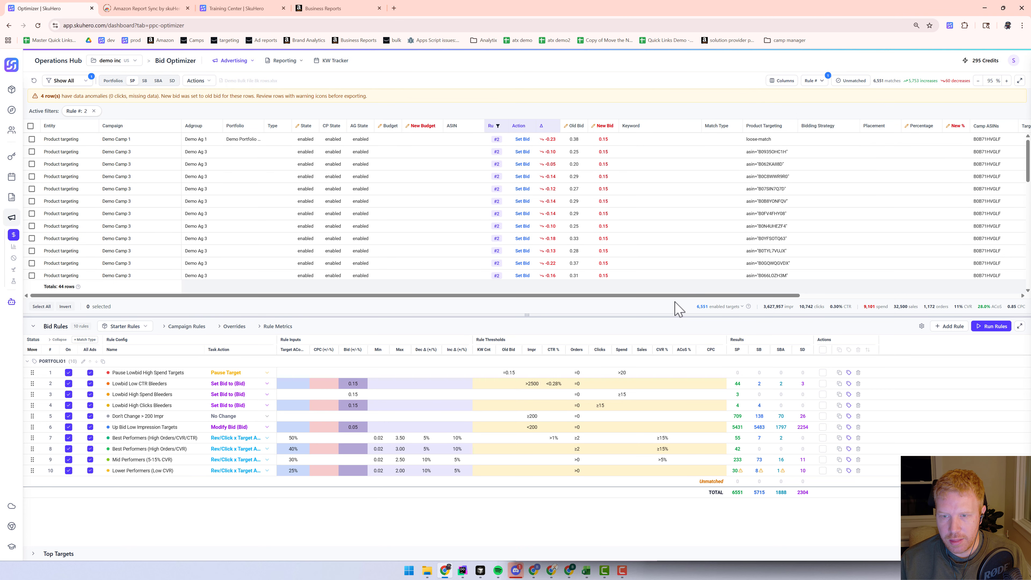
pyautogui.moveTo(676, 296); pyautogui.dragTo(933, 301)
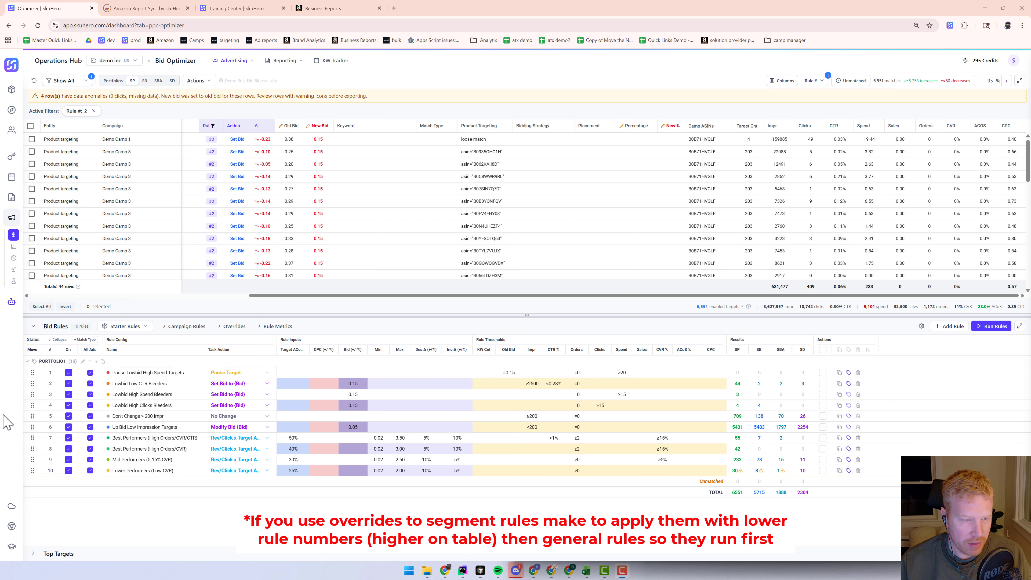
# Try moving the Don't Change > 200 Impr rule below the Up Bid Low Impression Targets rule
pyautogui.moveTo(32, 416); pyautogui.dragTo(32, 465)
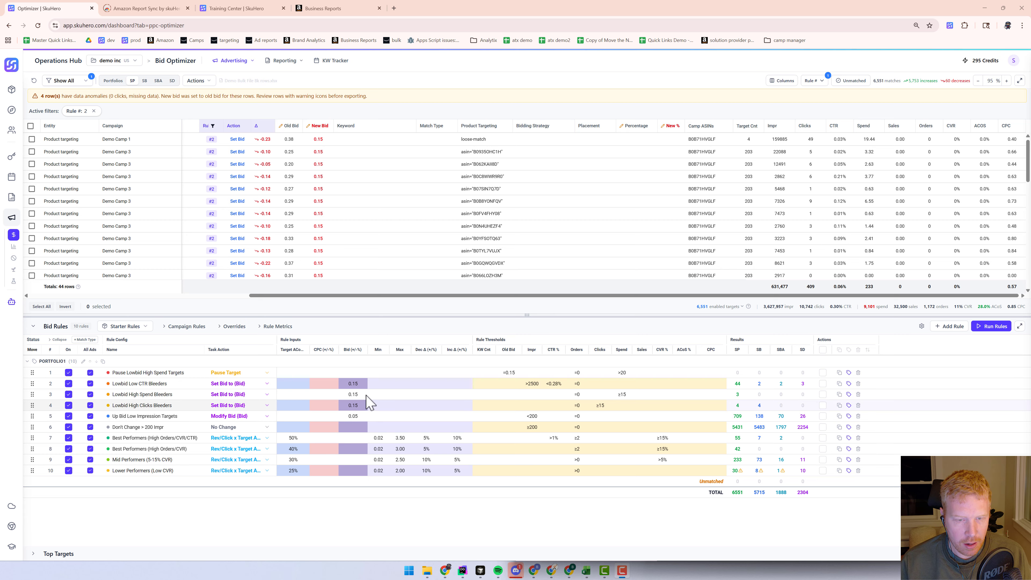
pyautogui.click(232, 416)
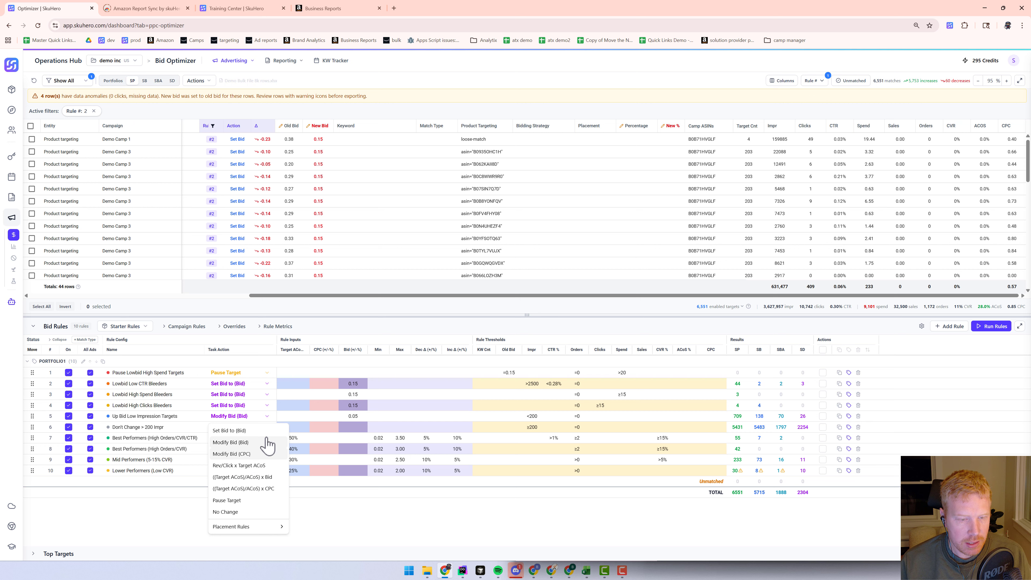
pyautogui.click(322, 415)
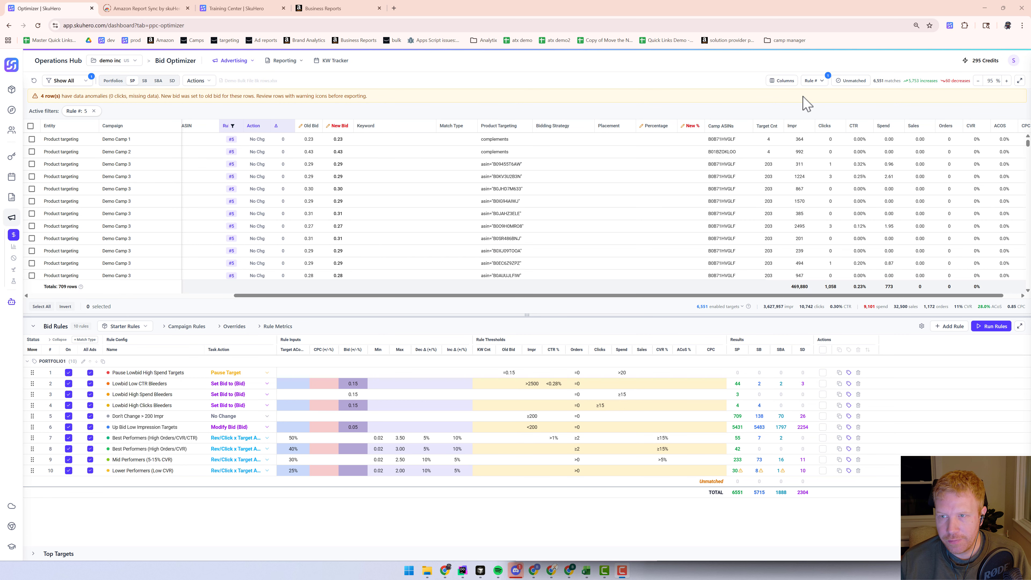
# Filter the targets table to rows affected by rule 6 instead of rule 5
pyautogui.click(816, 81)
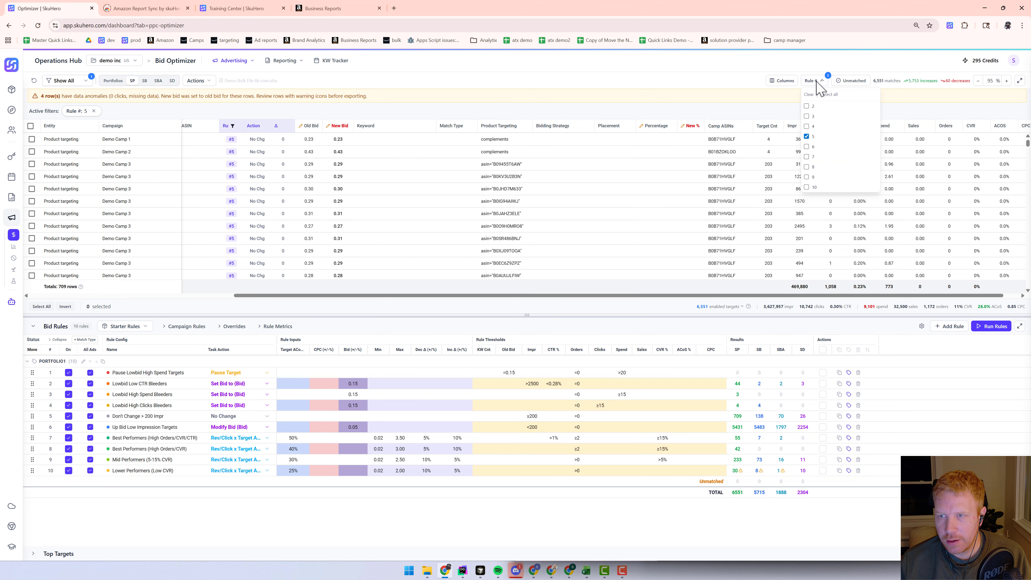
pyautogui.click(758, 97)
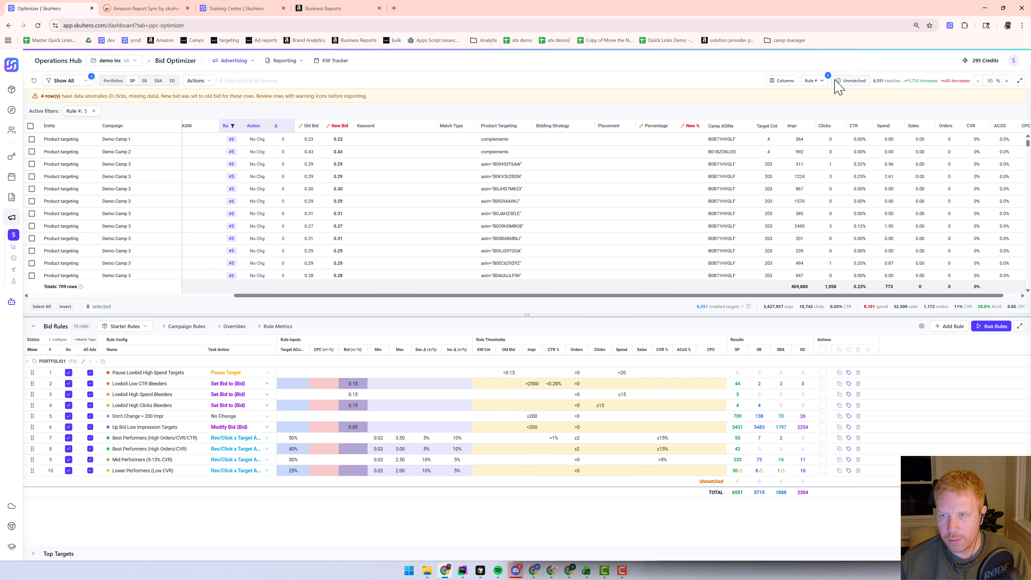
pyautogui.click(820, 81)
pyautogui.click(807, 136)
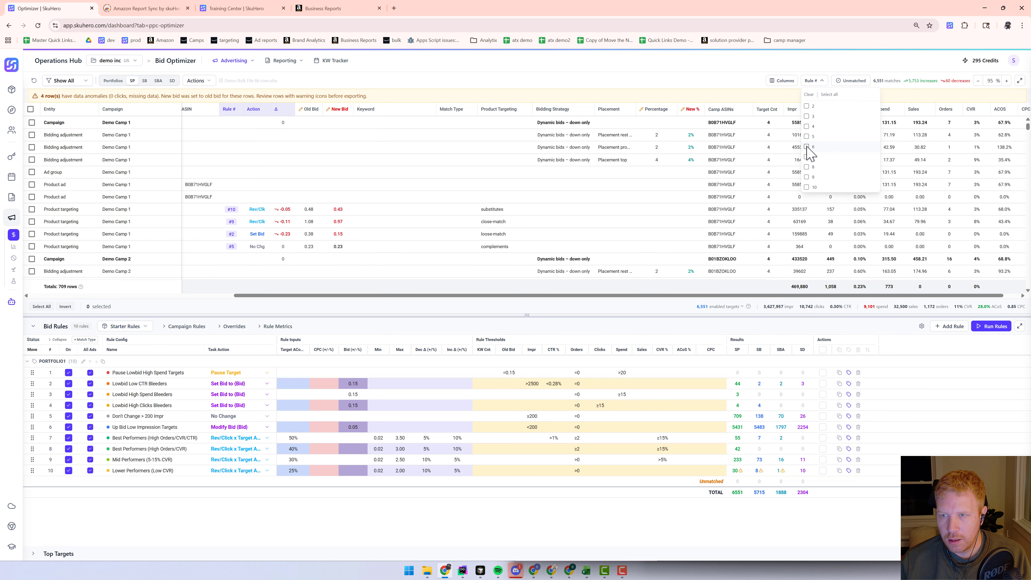
pyautogui.click(806, 146)
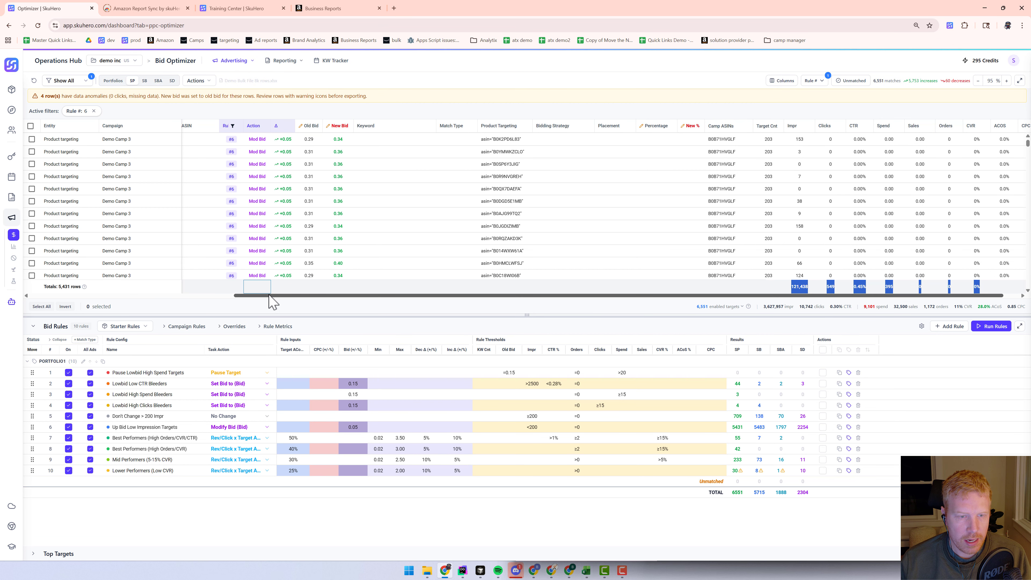
pyautogui.moveTo(267, 296); pyautogui.dragTo(116, 294)
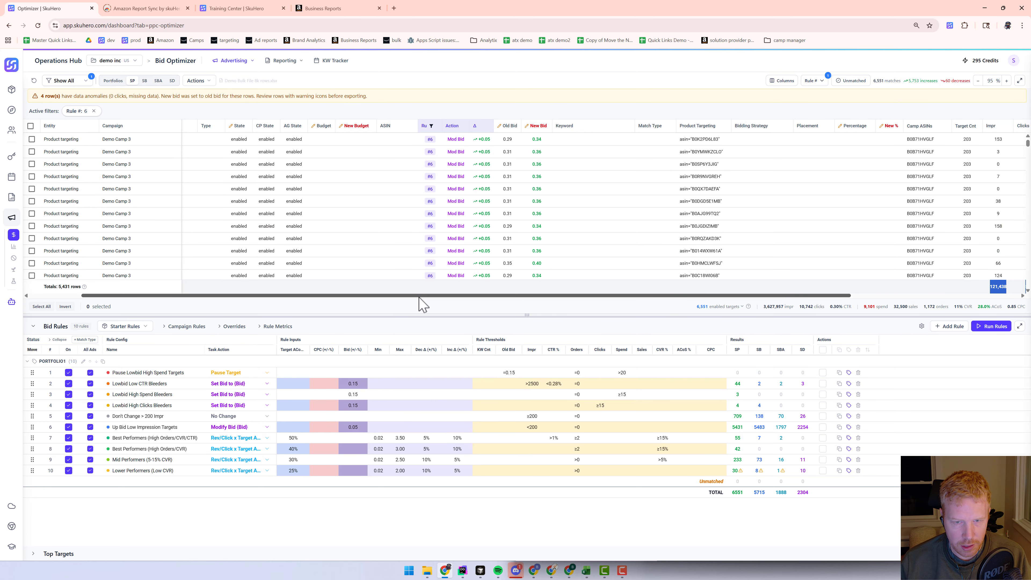
pyautogui.moveTo(421, 299); pyautogui.dragTo(471, 300)
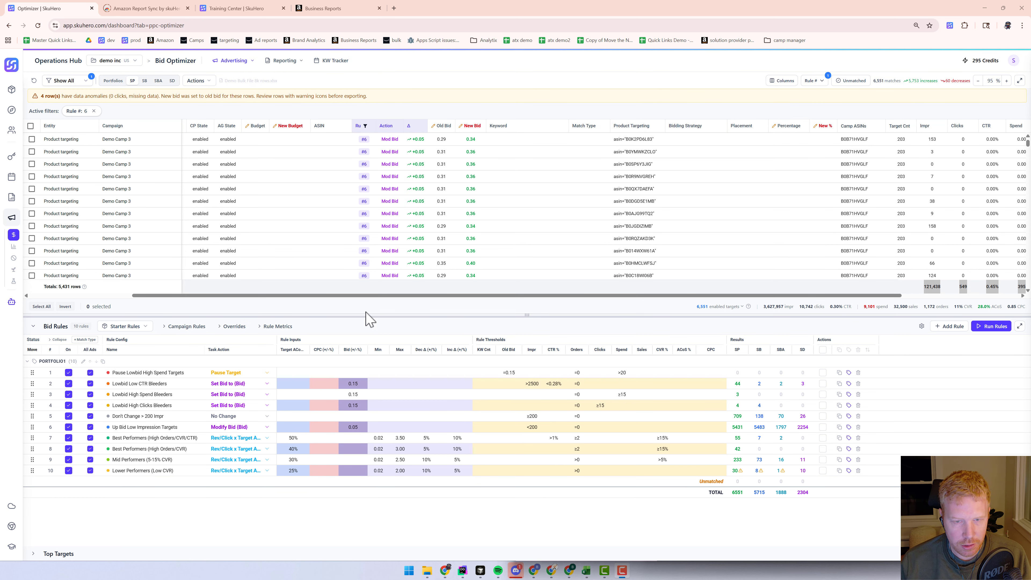
# Reselect Rev/Click x Target ACoS as the Best Performers (High Orders/CVR/CTR) task action and widen the Task Action column
pyautogui.click(267, 439)
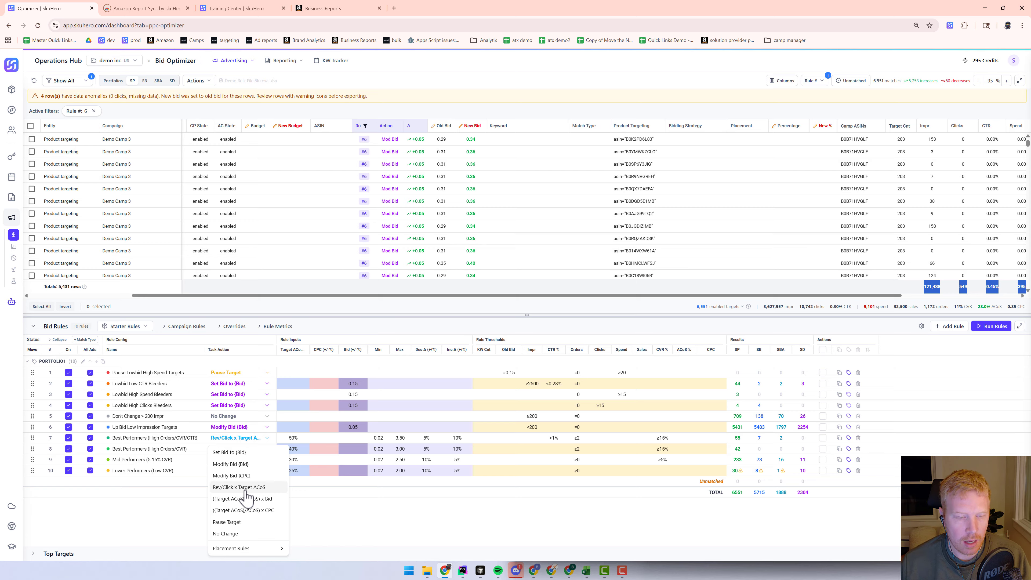
pyautogui.click(247, 440)
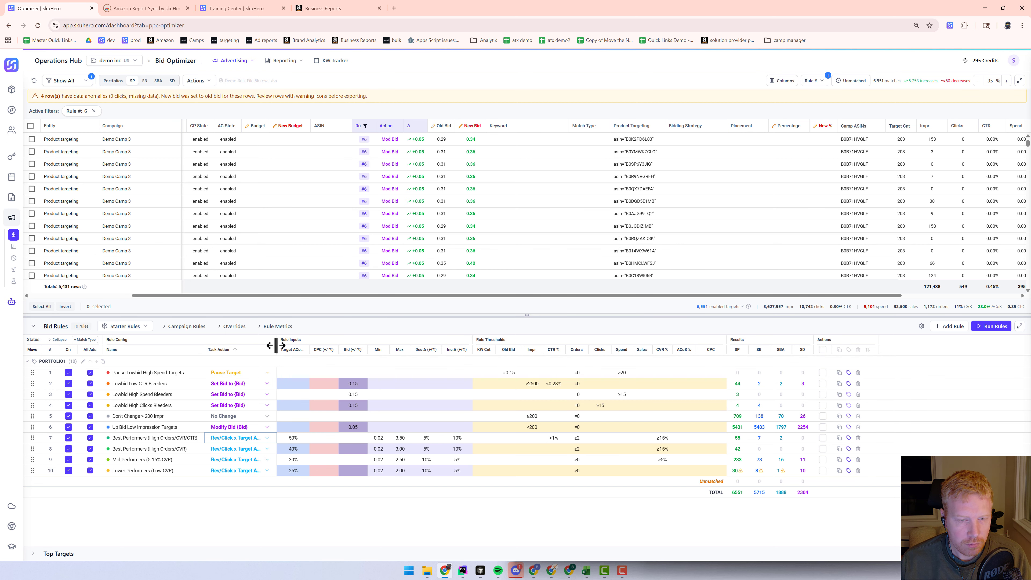
pyautogui.moveTo(279, 348); pyautogui.dragTo(290, 349)
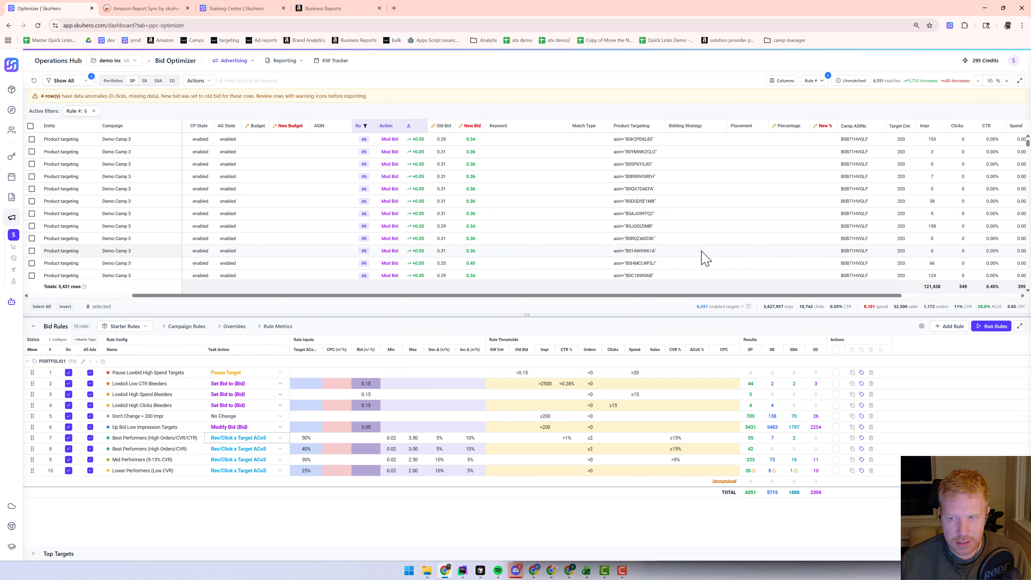
# Filter the targets table to rows affected by rule 7
pyautogui.moveTo(691, 295); pyautogui.dragTo(877, 302)
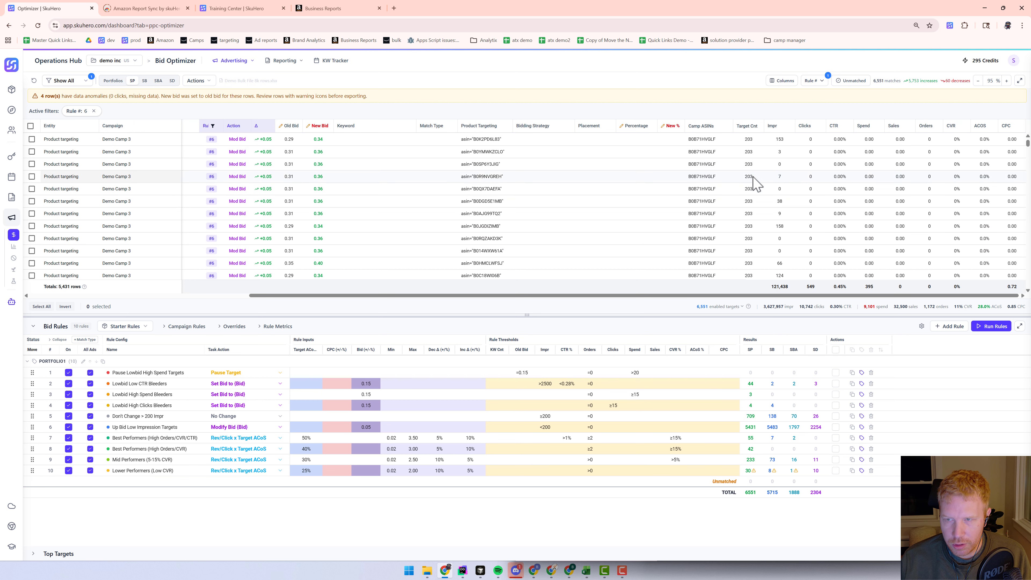
pyautogui.click(802, 83)
pyautogui.click(808, 157)
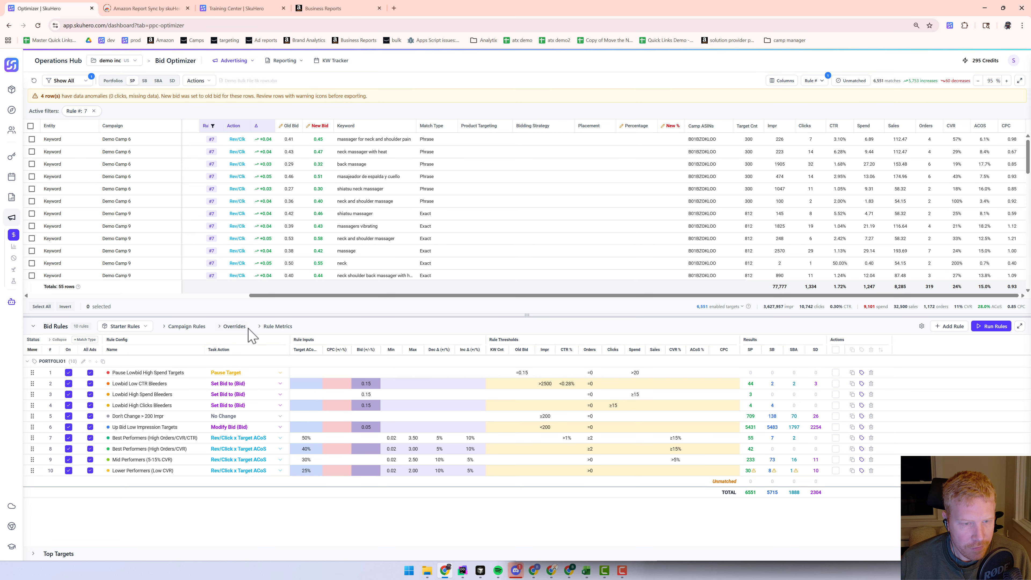
# Expand the Rule Metrics columns and scroll across the rules grid to examine them
pyautogui.click(269, 328)
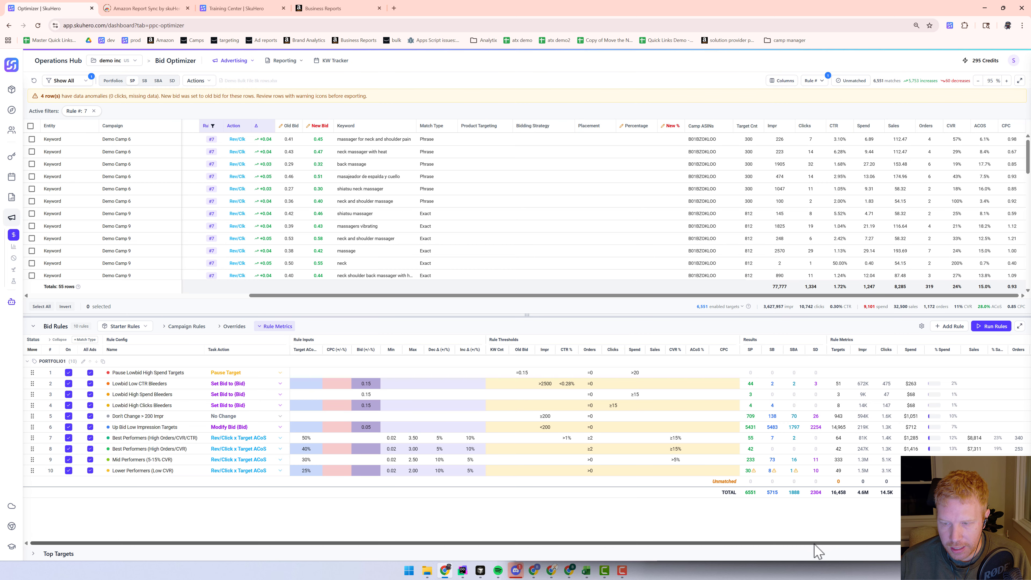
pyautogui.hscroll(5, 816, 551)
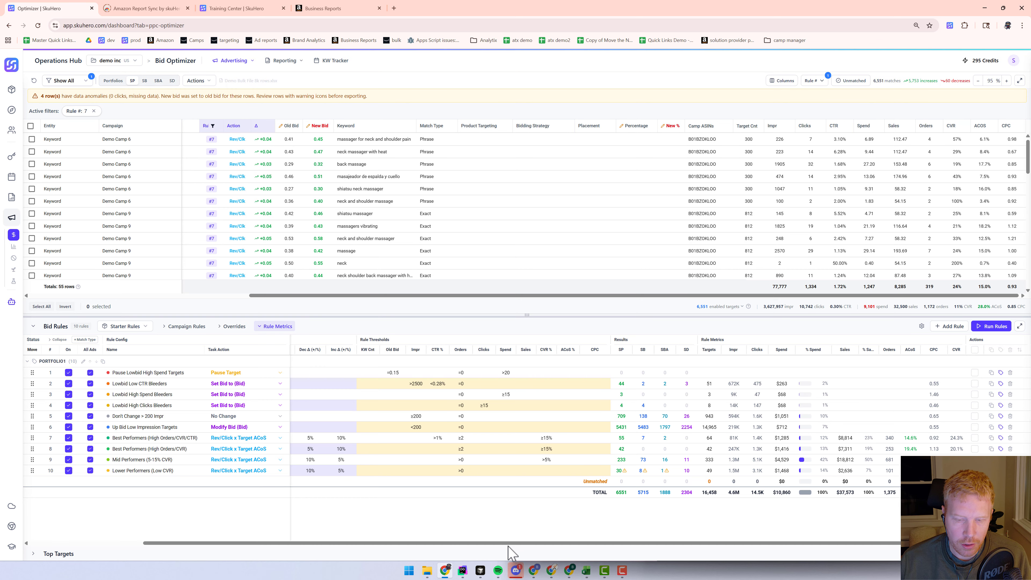
pyautogui.moveTo(512, 545); pyautogui.dragTo(341, 548)
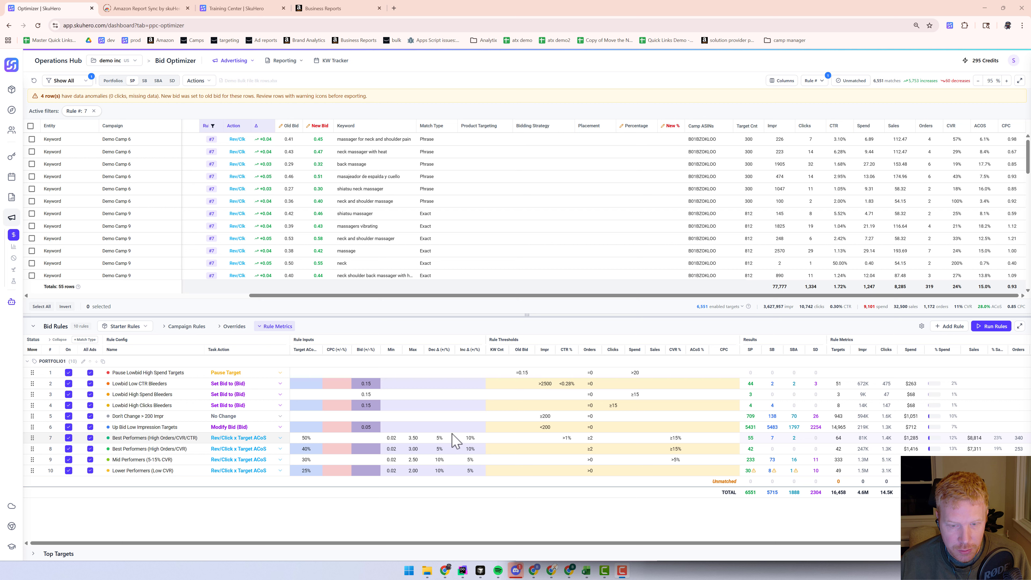
# Clear the Inc percentage on rule 7 and run the rules
pyautogui.click(471, 439)
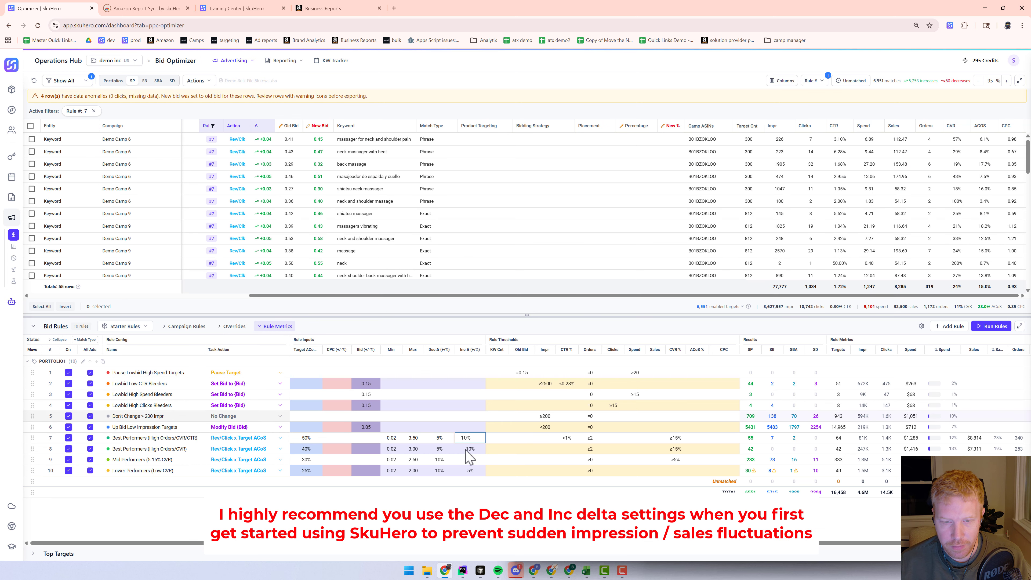
pyautogui.click(490, 438)
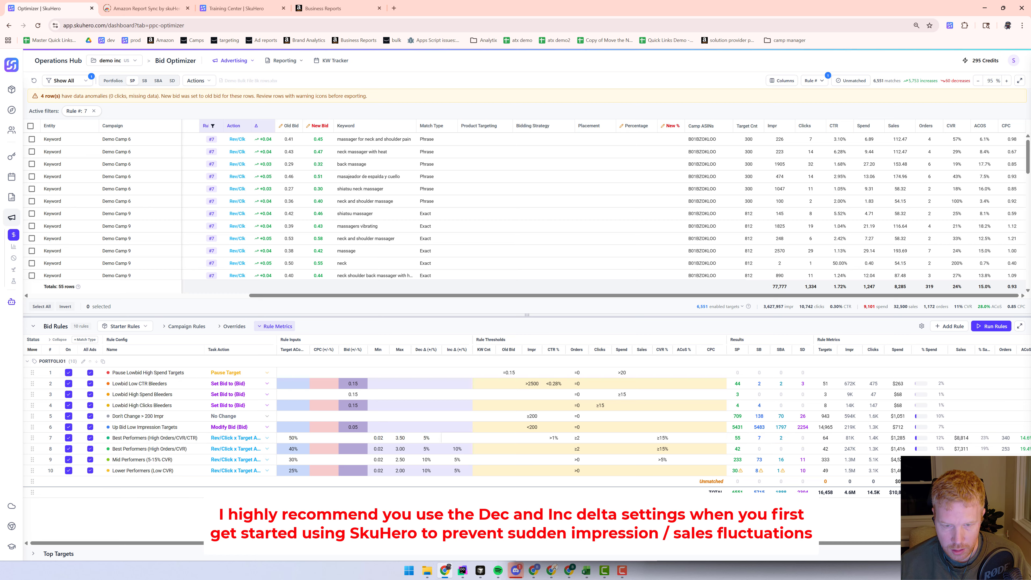
pyautogui.click(981, 329)
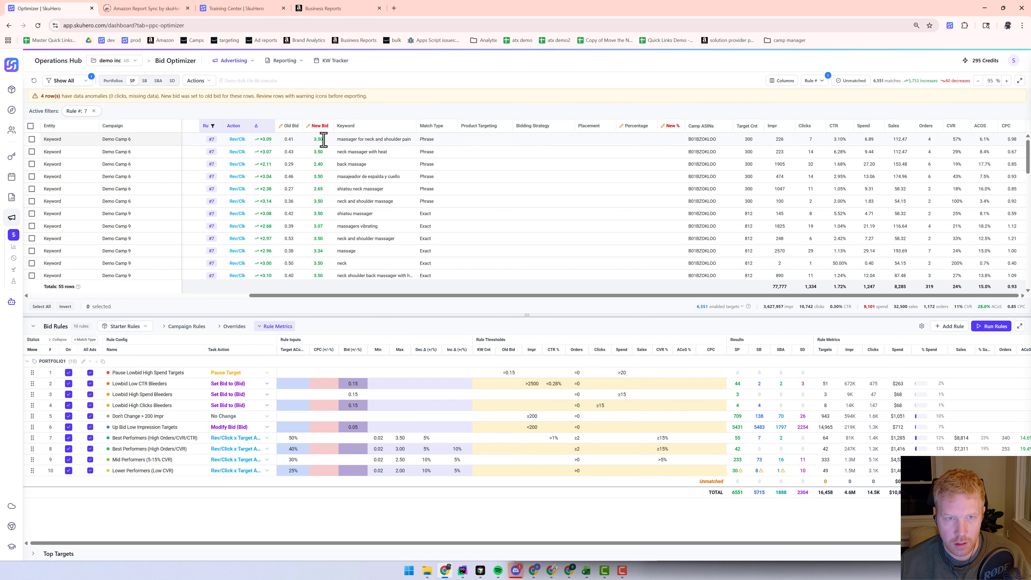
# Clear the Max bid on rule 7 and rerun the rules
pyautogui.click(400, 439)
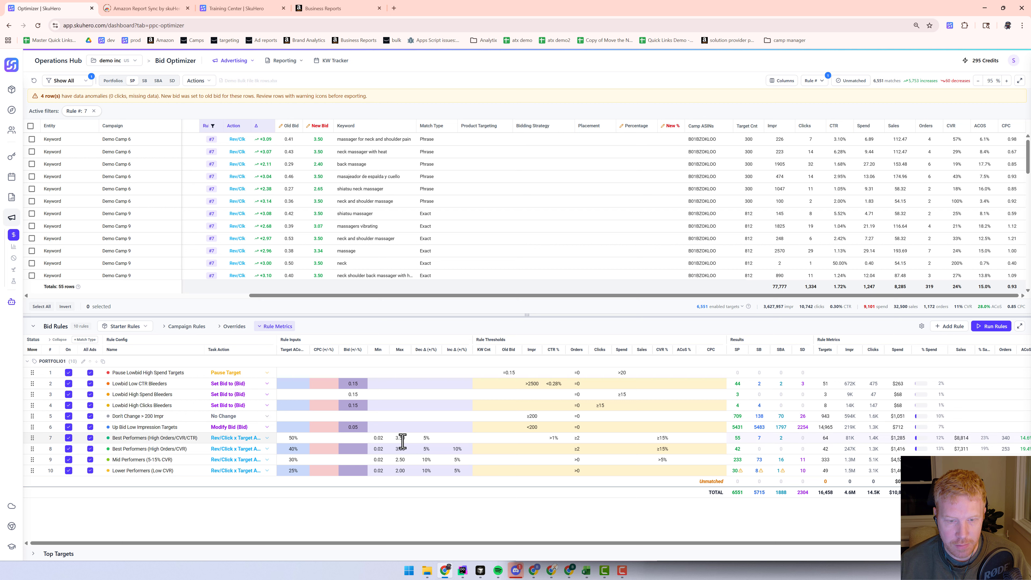
pyautogui.moveTo(403, 438); pyautogui.dragTo(395, 439)
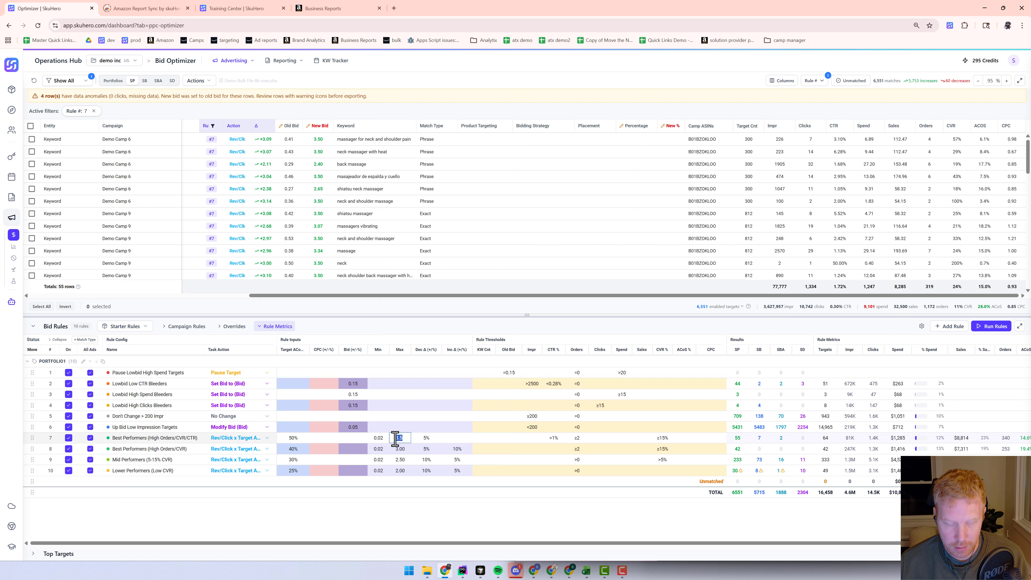
pyautogui.click(453, 517)
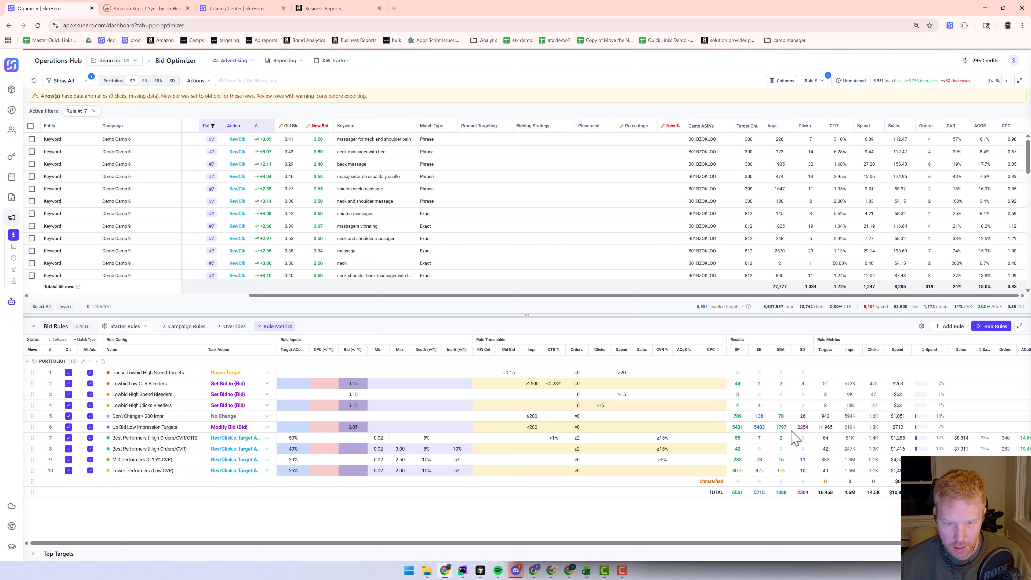
pyautogui.click(991, 330)
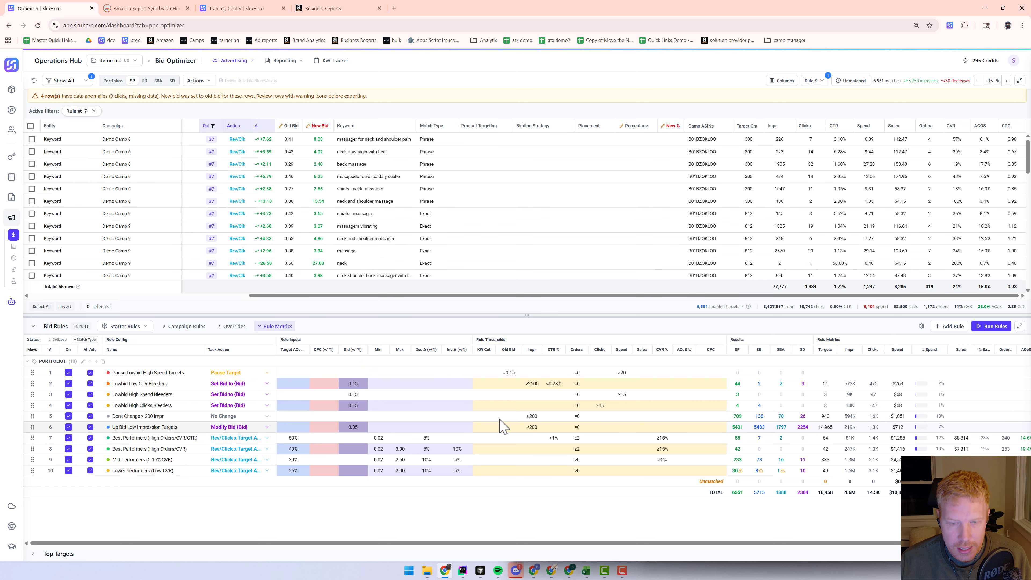
pyautogui.click(277, 327)
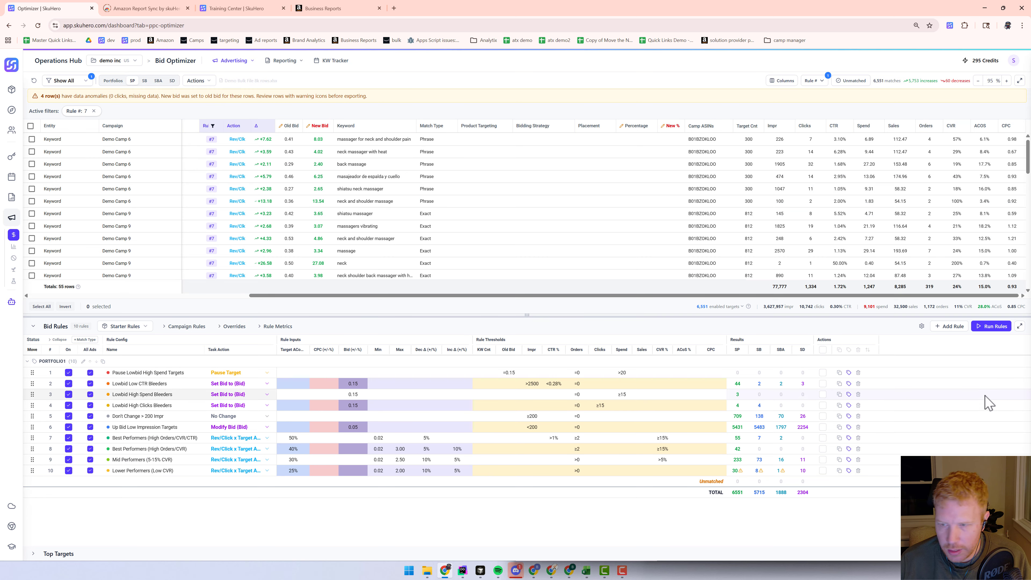
pyautogui.click(840, 471)
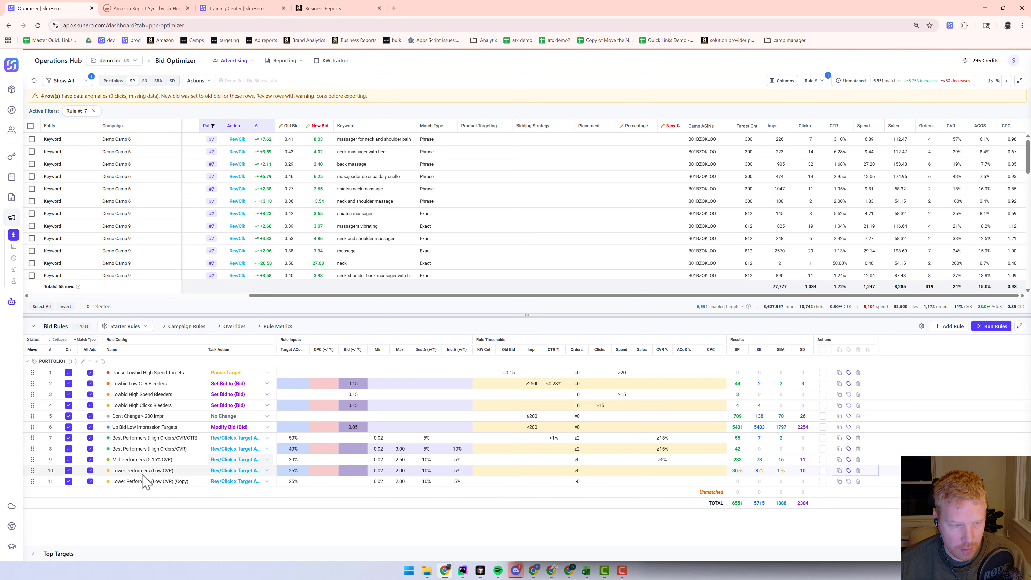
pyautogui.click(138, 483)
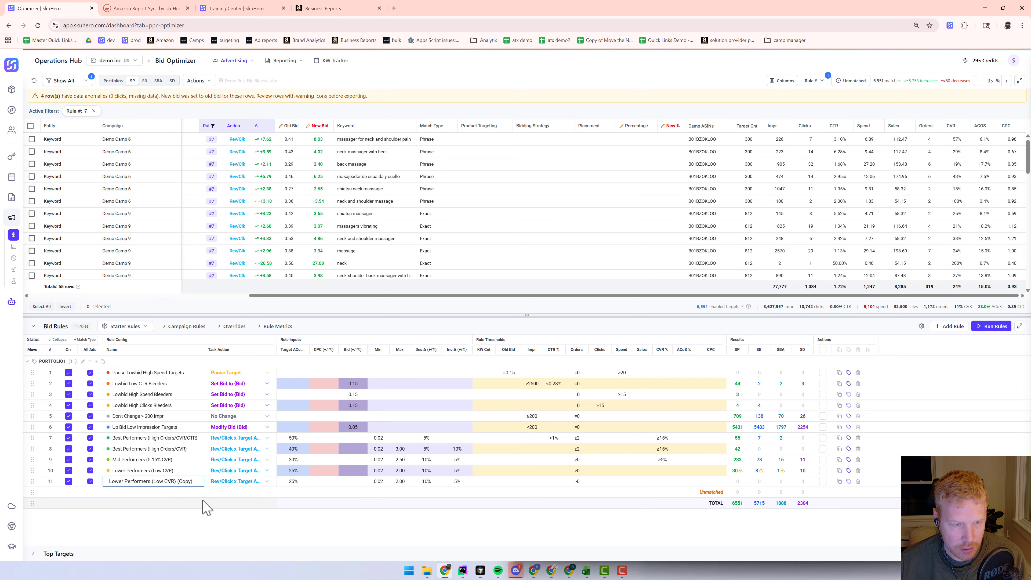
pyautogui.click(858, 482)
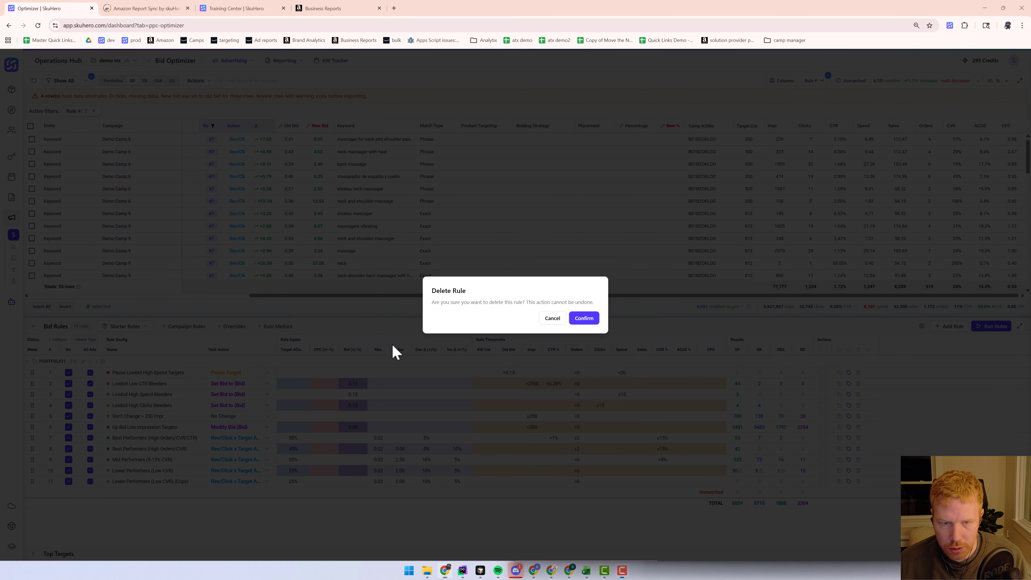
pyautogui.click(584, 319)
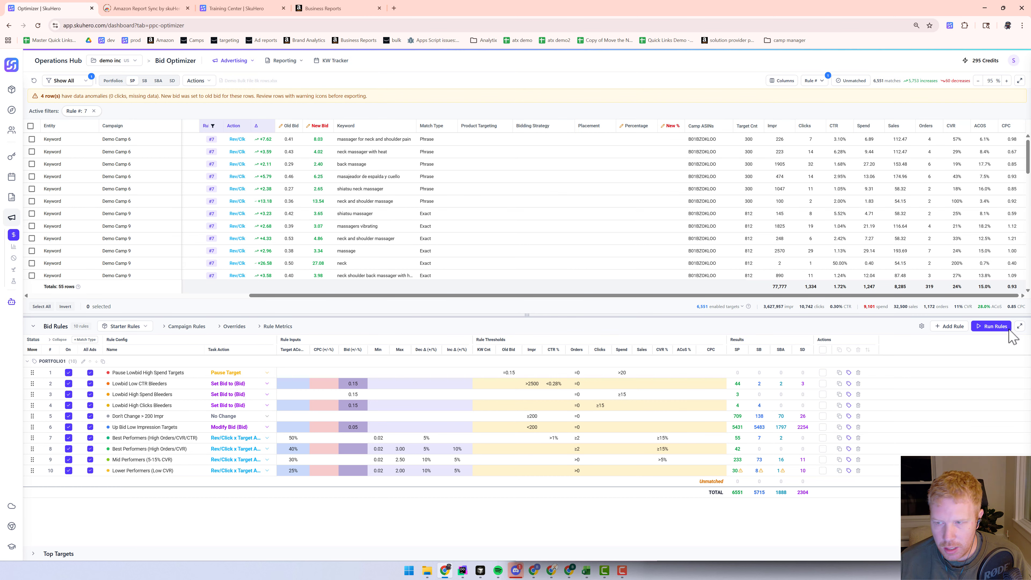
pyautogui.click(951, 326)
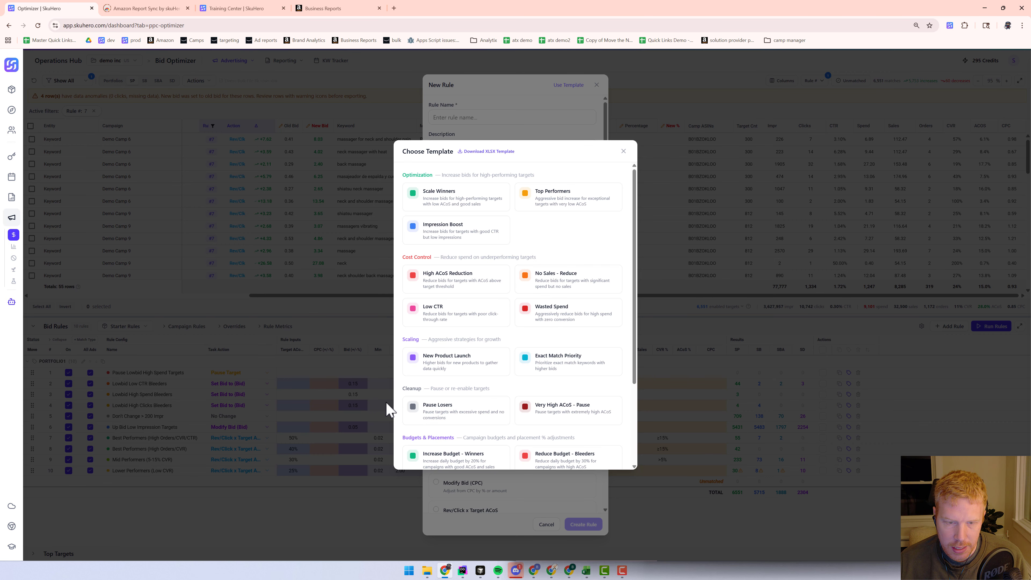
pyautogui.click(623, 152)
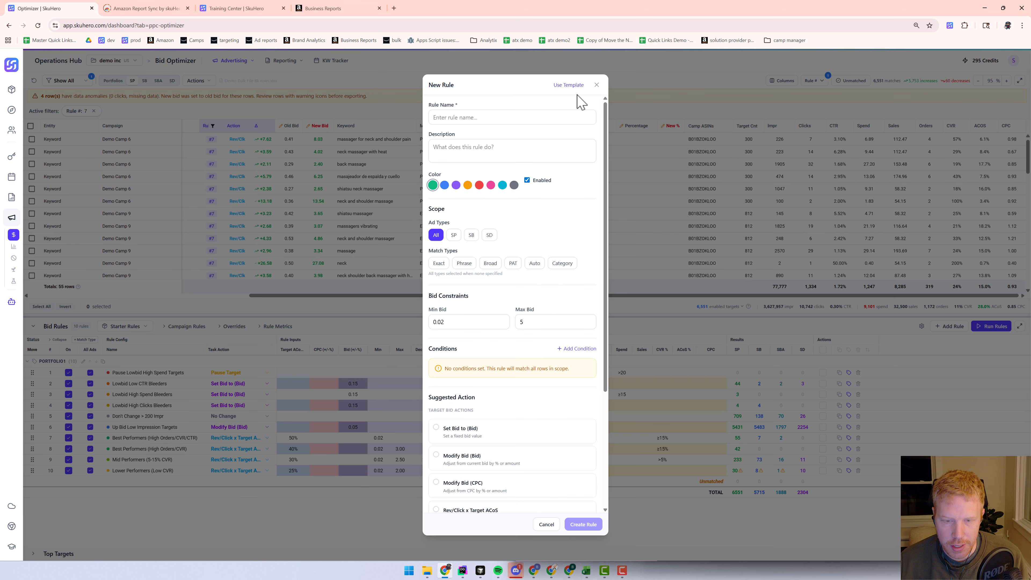
pyautogui.click(597, 85)
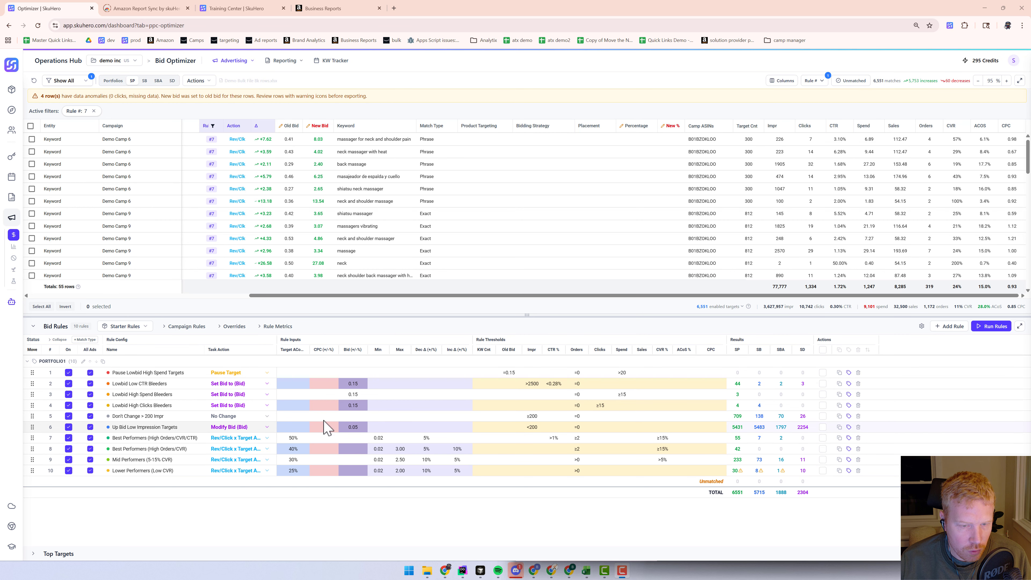
# Save the current rule set as a new profile named my demo rules
pyautogui.click(145, 327)
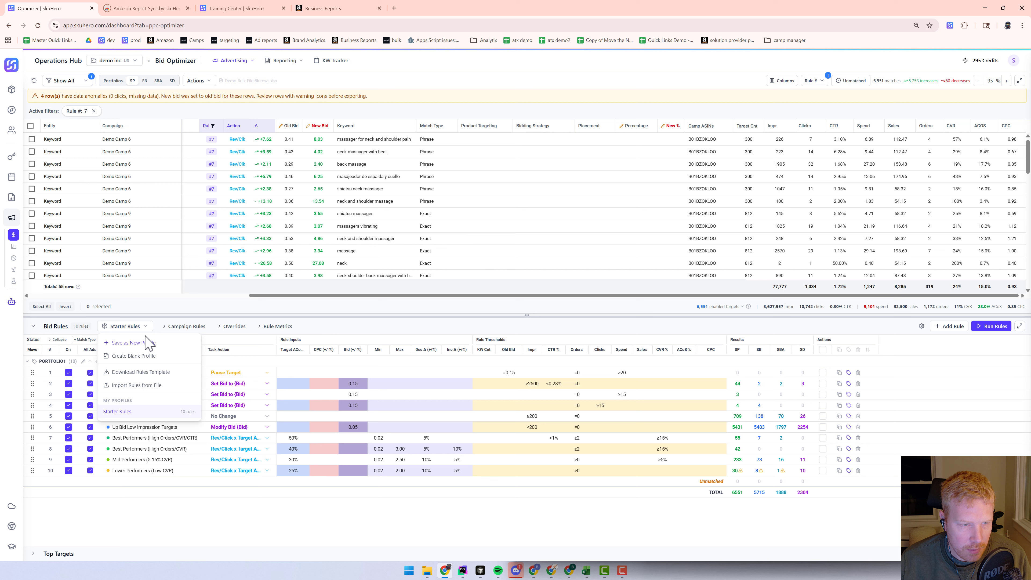
pyautogui.click(118, 344)
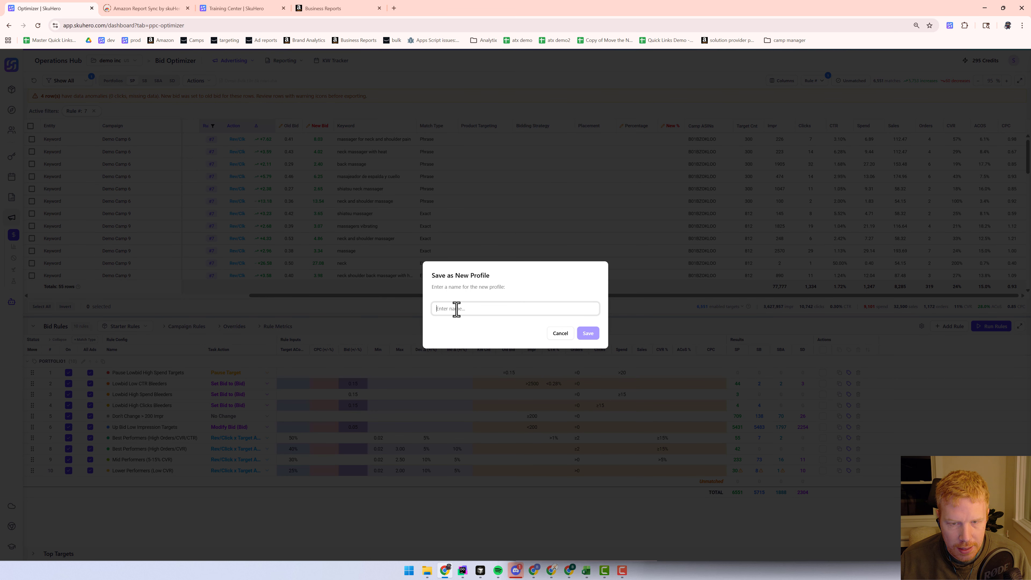
pyautogui.write('my demo rules')
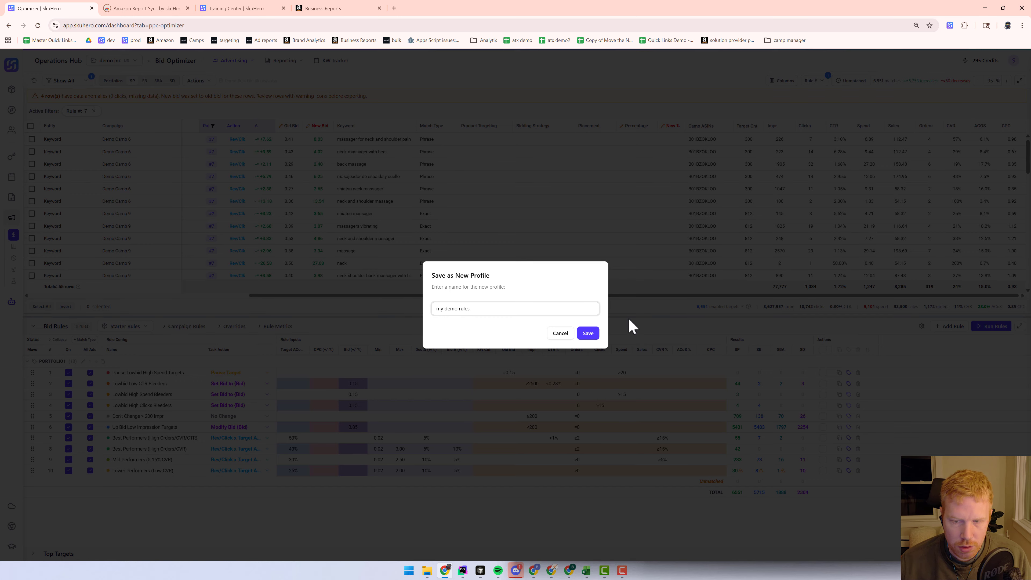
pyautogui.click(588, 333)
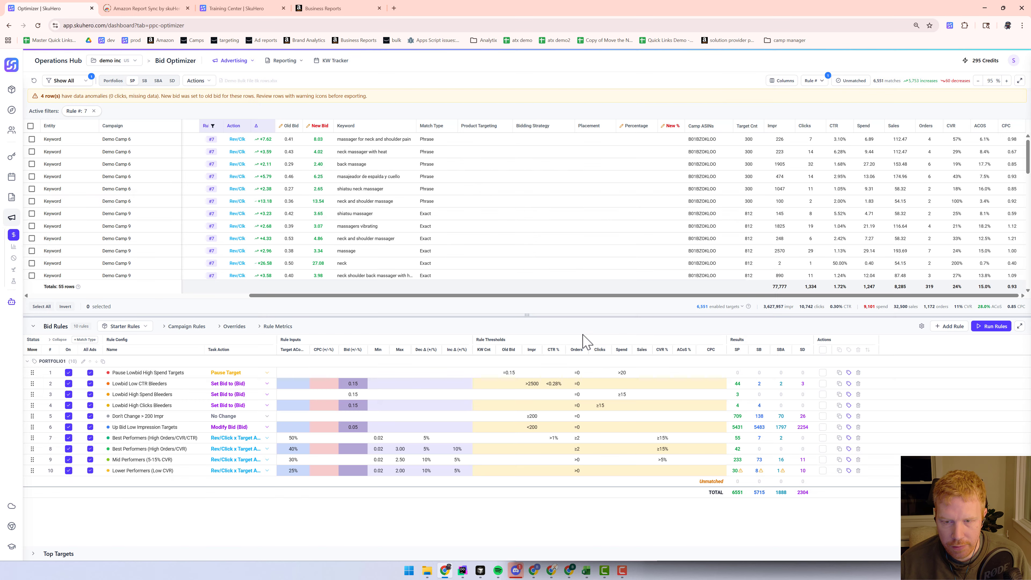
# Switch between the Starter Rules and my demo rules profiles, ending on Starter Rules
pyautogui.click(142, 328)
pyautogui.click(118, 411)
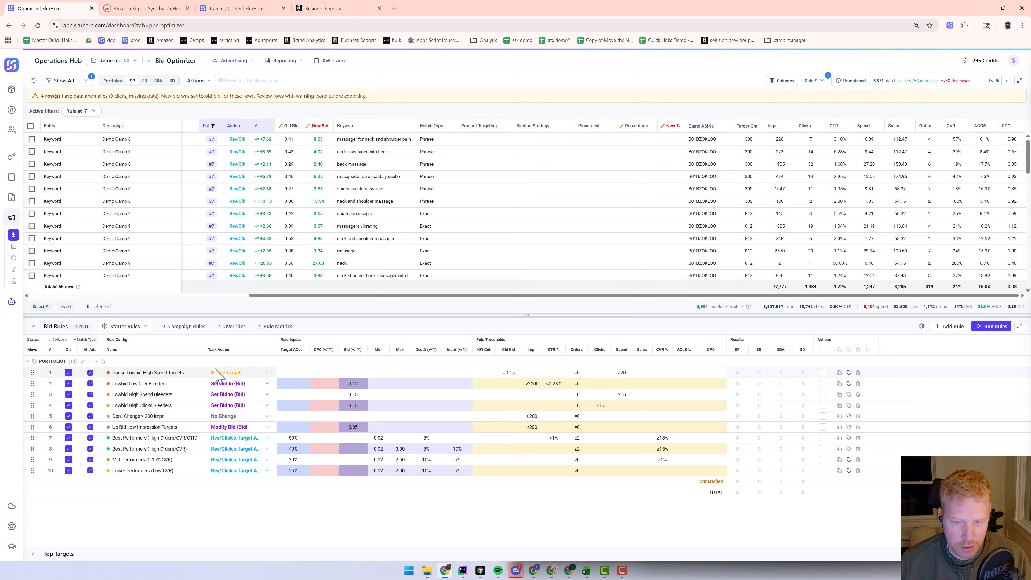
pyautogui.click(126, 327)
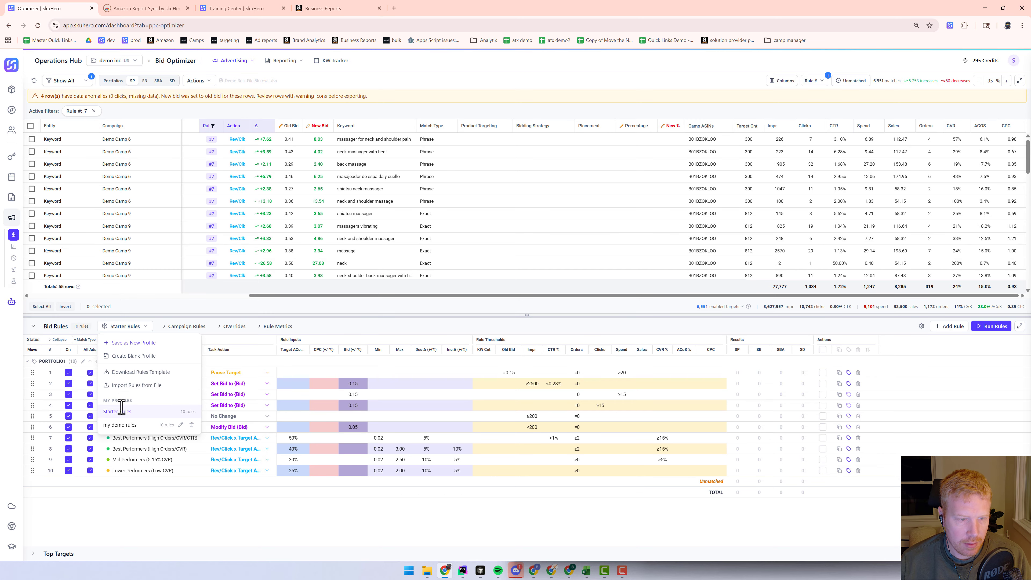
pyautogui.click(122, 426)
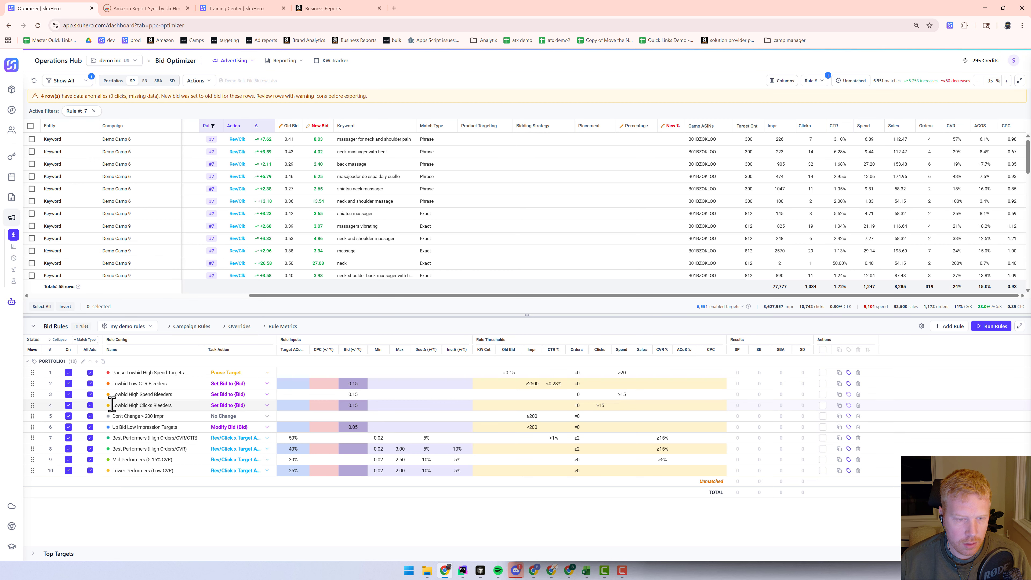
pyautogui.click(135, 330)
pyautogui.click(122, 412)
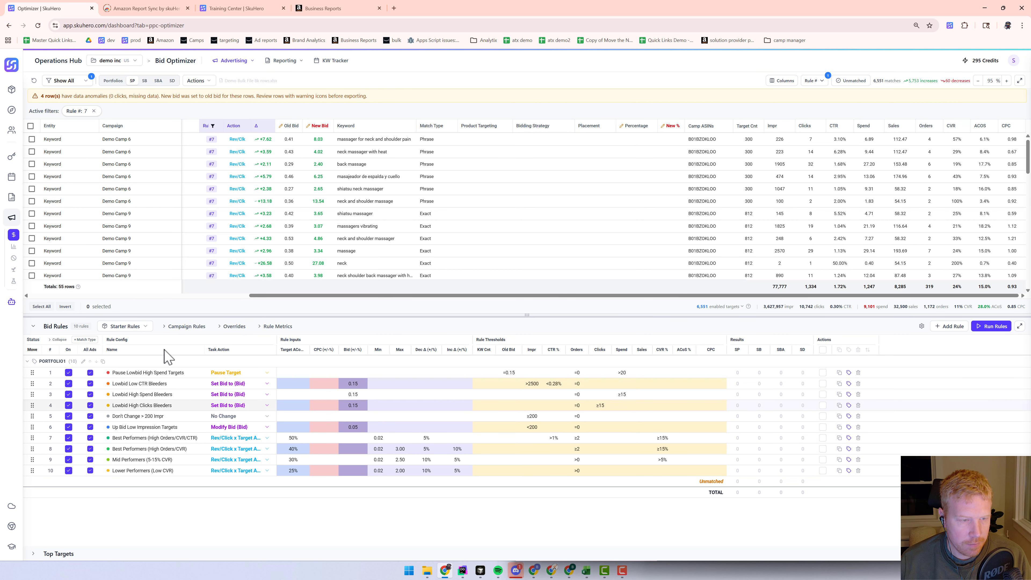
# Expand the Campaign Rules columns and browse the Placement Rules task actions for the Don't Change > 200 Impr rule
pyautogui.click(181, 327)
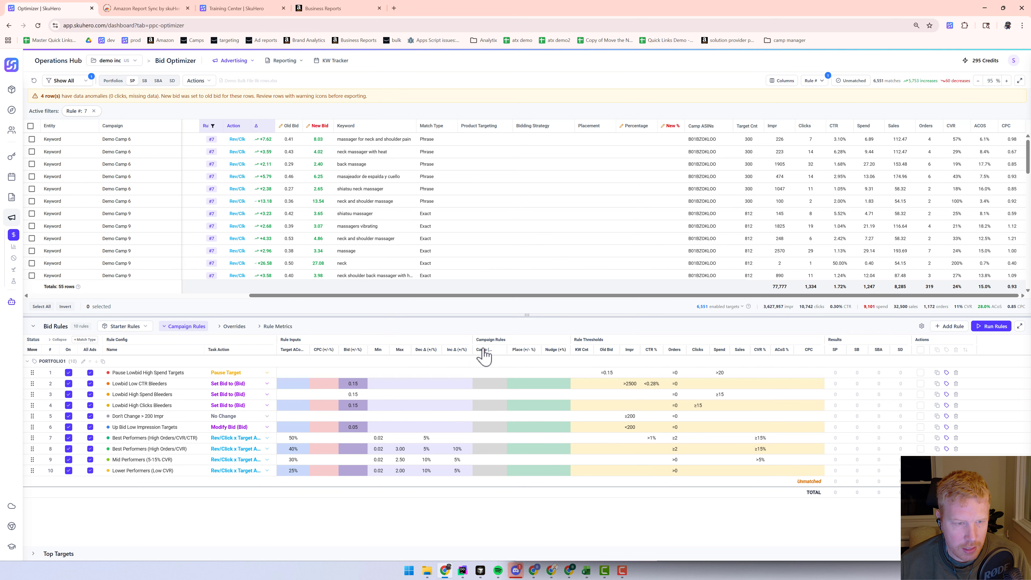
pyautogui.click(268, 416)
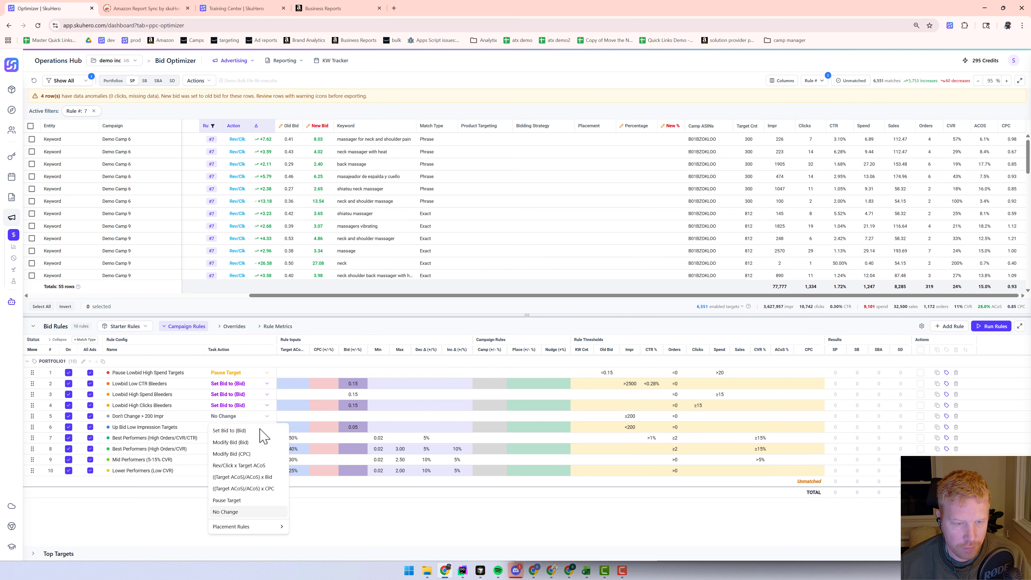
pyautogui.moveTo(244, 527)
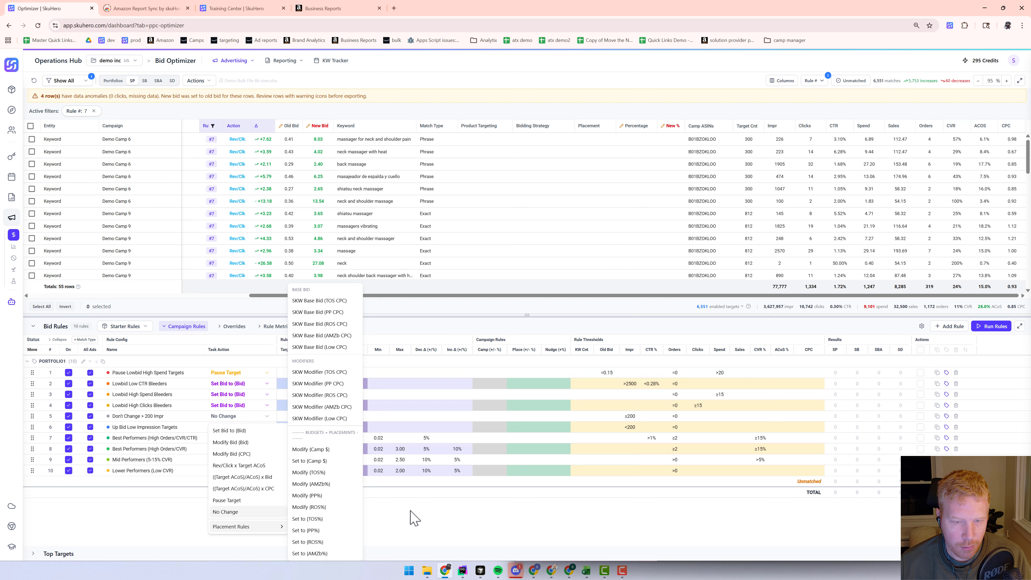
pyautogui.click(414, 518)
pyautogui.click(185, 327)
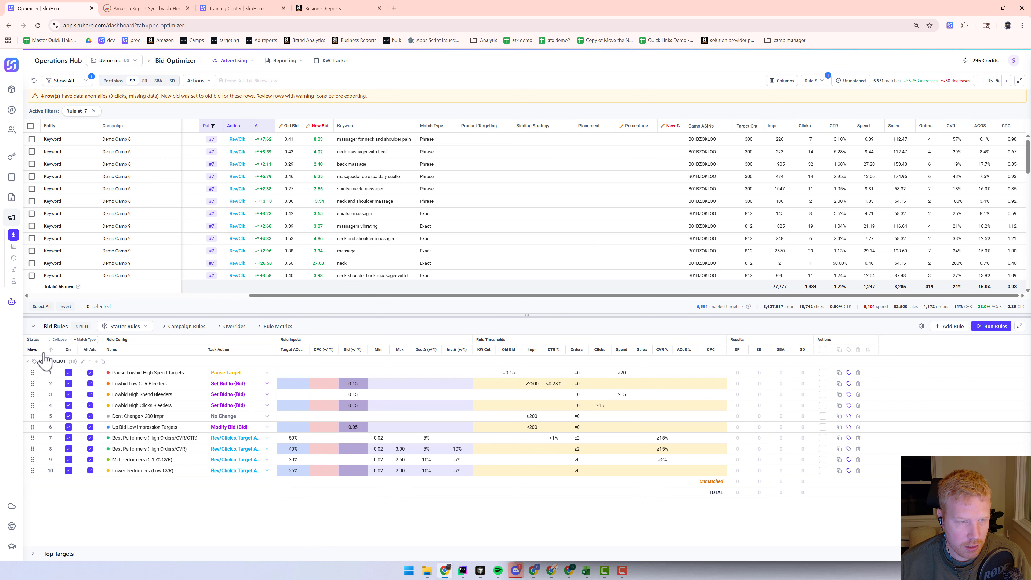
pyautogui.click(58, 340)
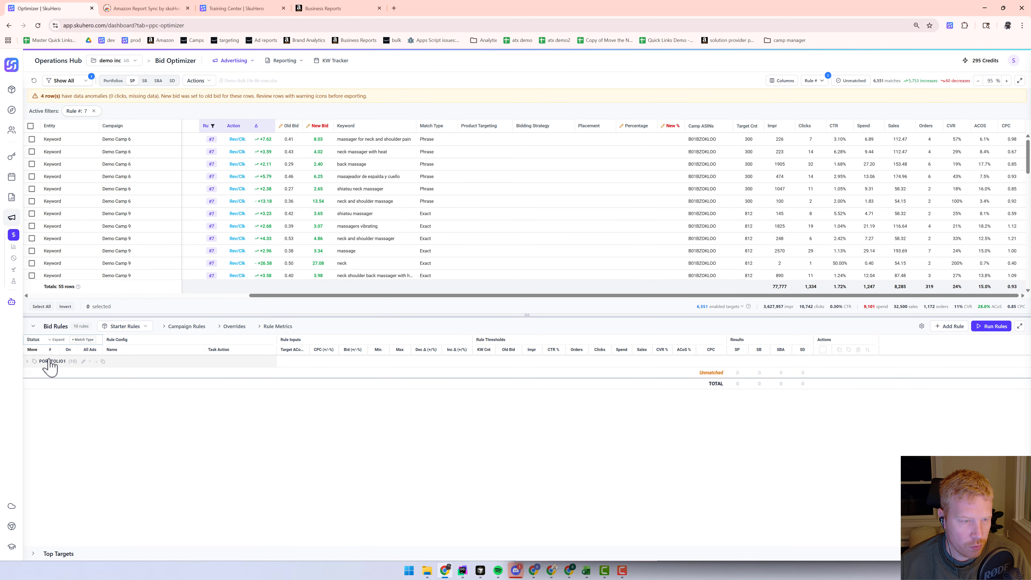
pyautogui.click(28, 362)
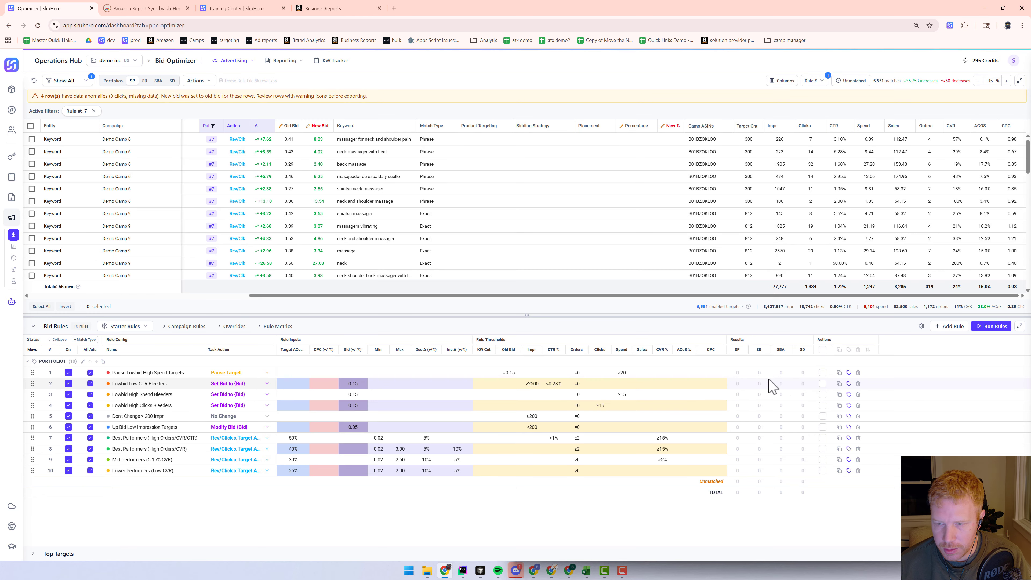
pyautogui.click(1020, 327)
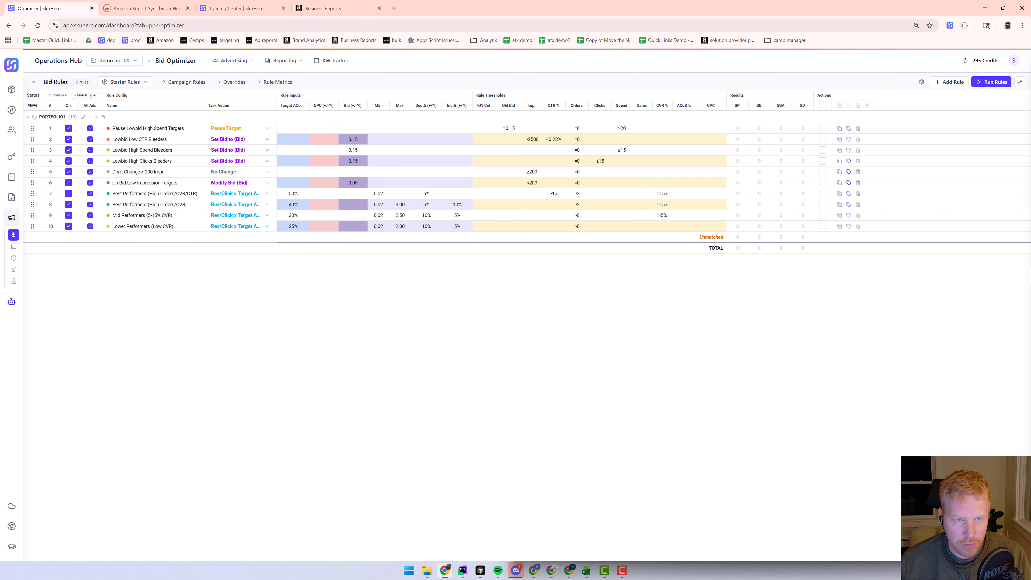
pyautogui.click(1020, 82)
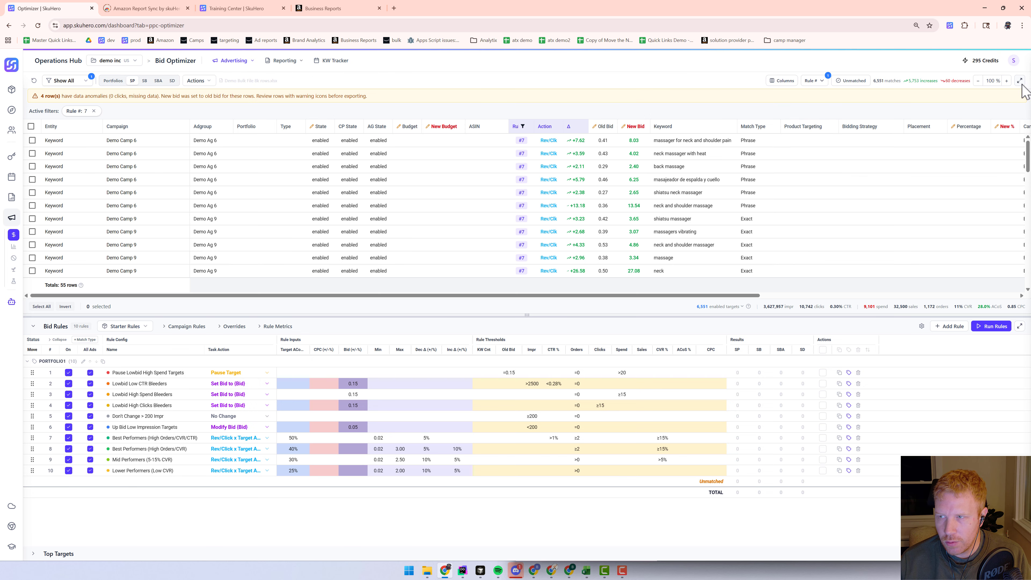
# Inspect the Global Bid Settings minimum bids and the rule profile menu without changing anything
pyautogui.click(922, 327)
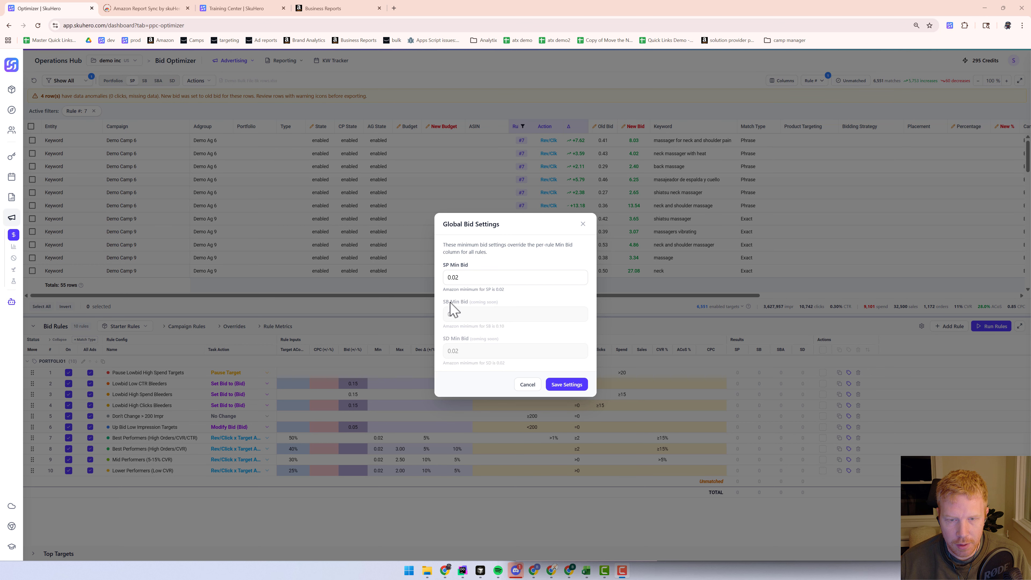
pyautogui.moveTo(443, 305); pyautogui.dragTo(296, 321)
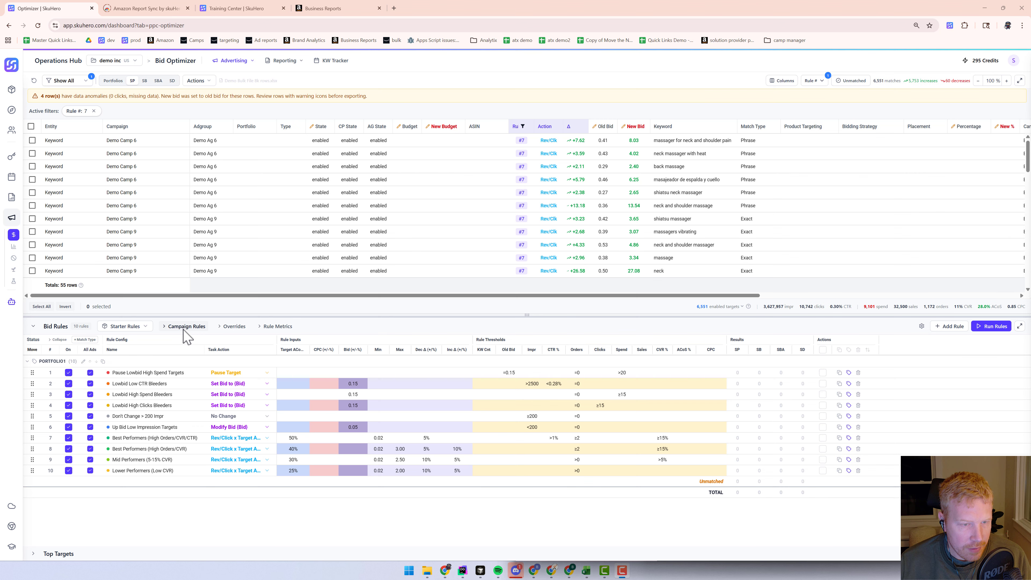
pyautogui.click(147, 326)
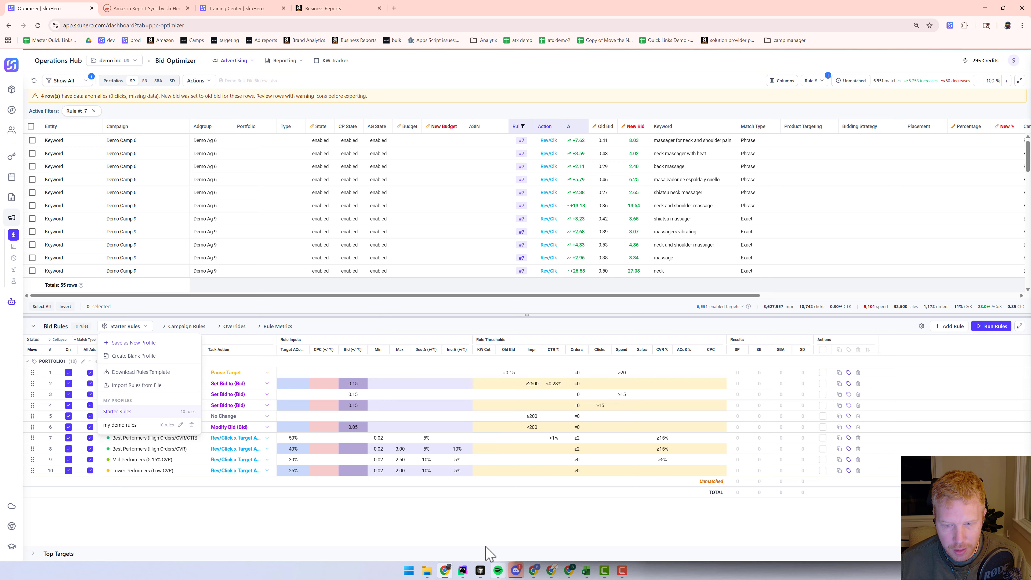
pyautogui.click(467, 530)
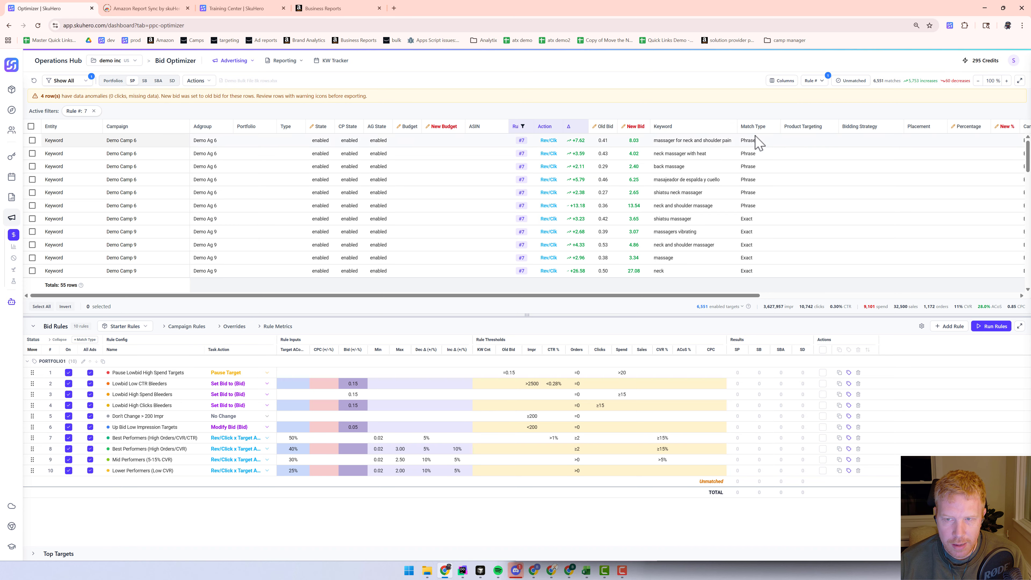
# Scroll the targets table and browse the task action options for the Pause Lowbid High Spend Targets rule
pyautogui.moveTo(682, 299)
pyautogui.mouseDown()
pyautogui.moveTo(871, 302)
pyautogui.moveTo(699, 298)
pyautogui.mouseUp()
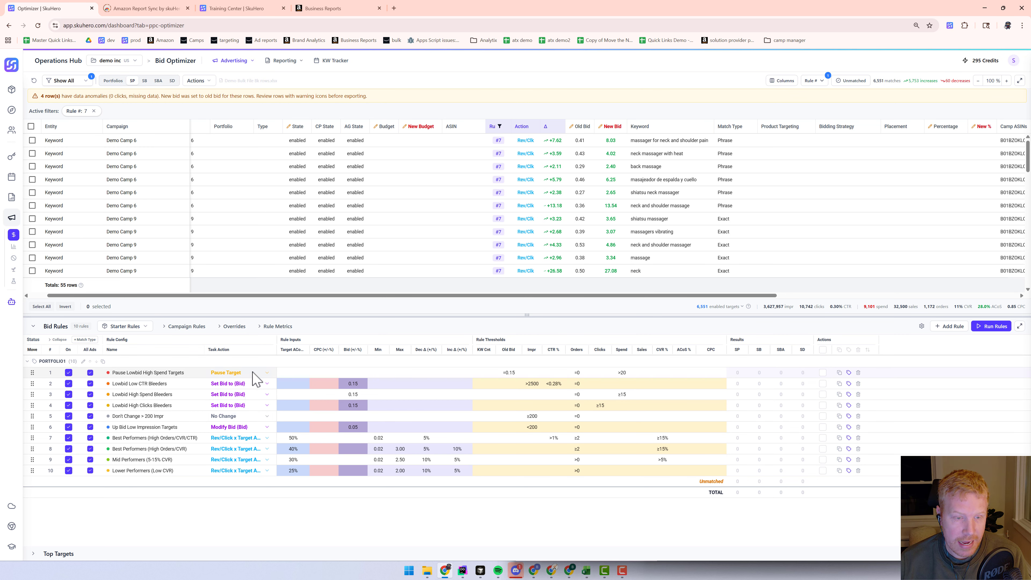
pyautogui.click(267, 374)
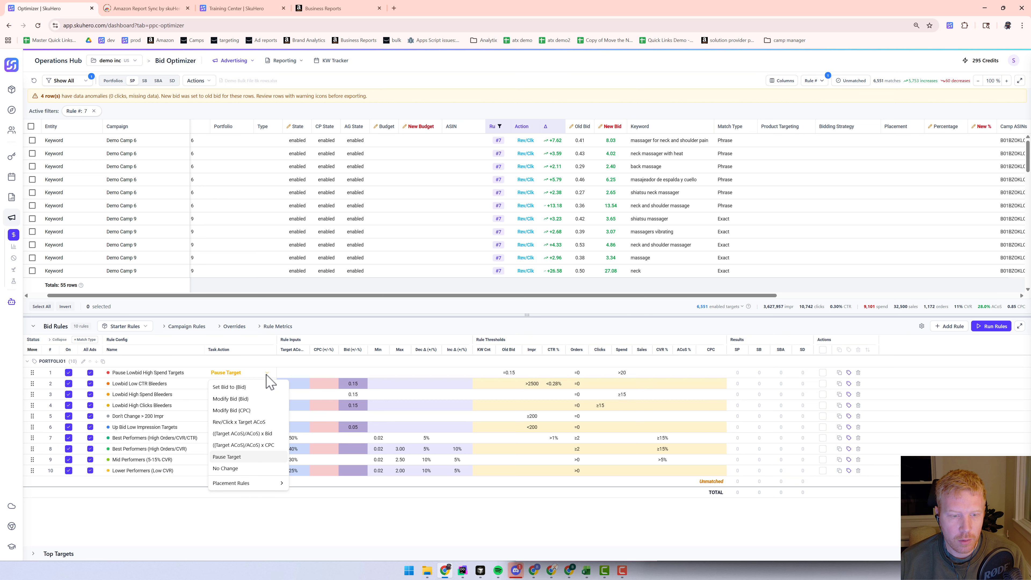
pyautogui.click(433, 527)
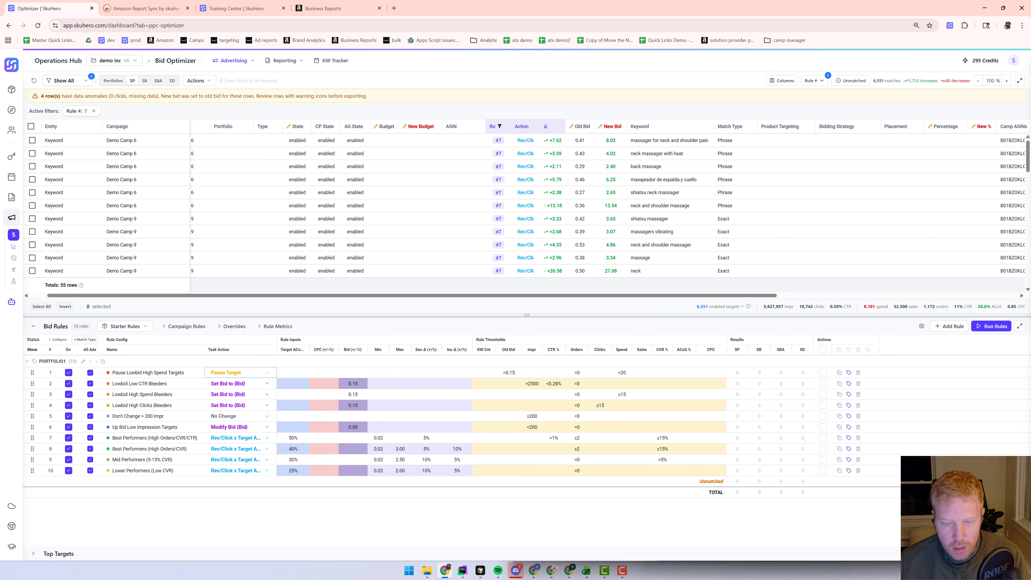